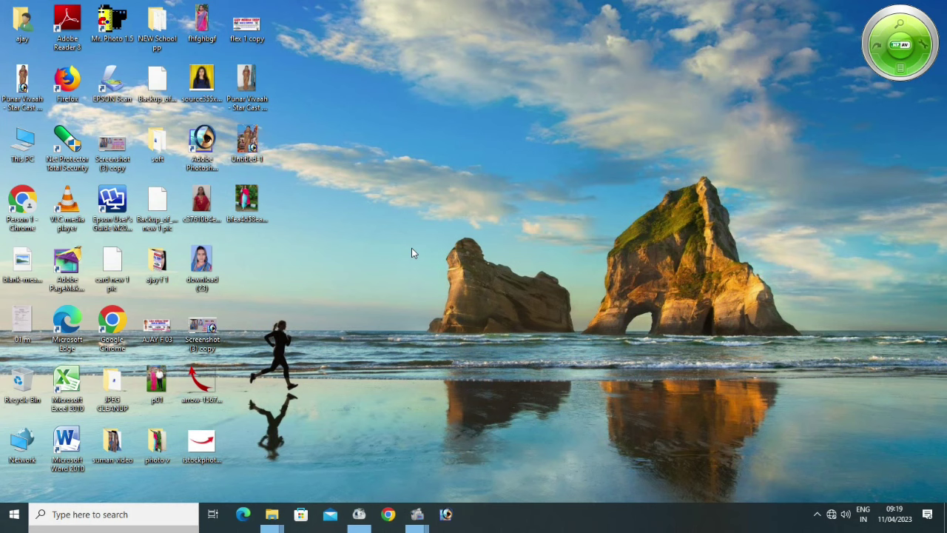
Step: Launch Adobe Photoshop from its desktop shortcut, then minimize it back to the desktop
double_click(207, 143)
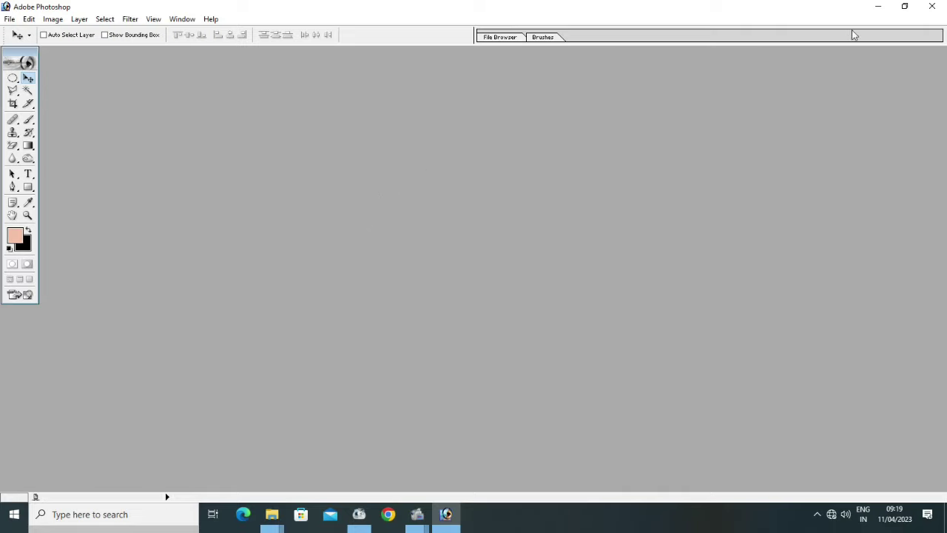
click(877, 7)
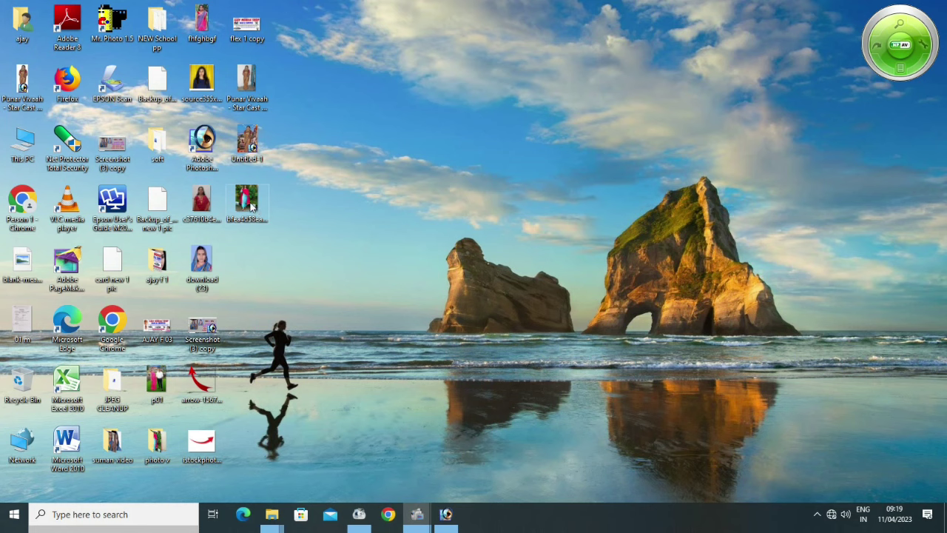
Step: Open the woman's photo in Photoshop maximized, with the Layers panel showing its Background layer
mouse_move(248, 198)
mouse_down()
mouse_move(373, 270)
mouse_move(441, 361)
mouse_move(446, 511)
mouse_move(459, 396)
mouse_up()
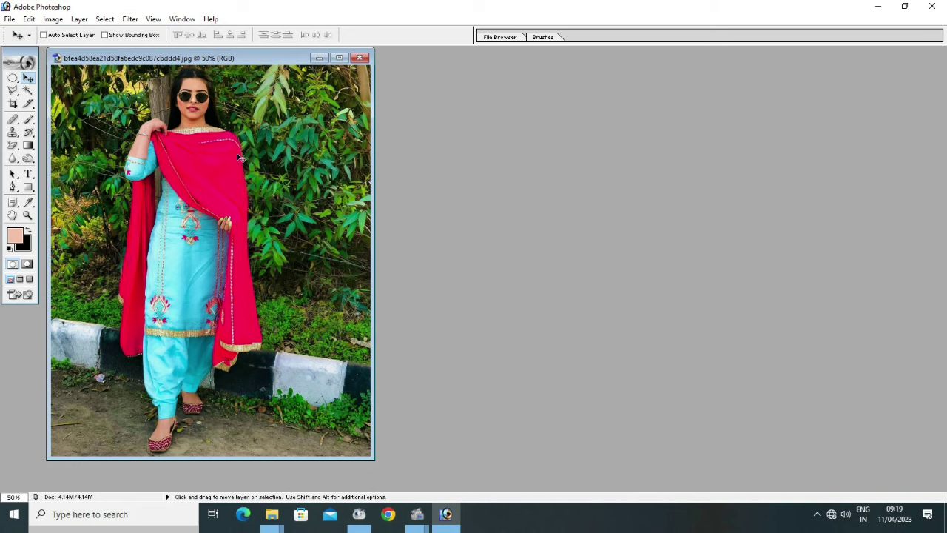
click(339, 58)
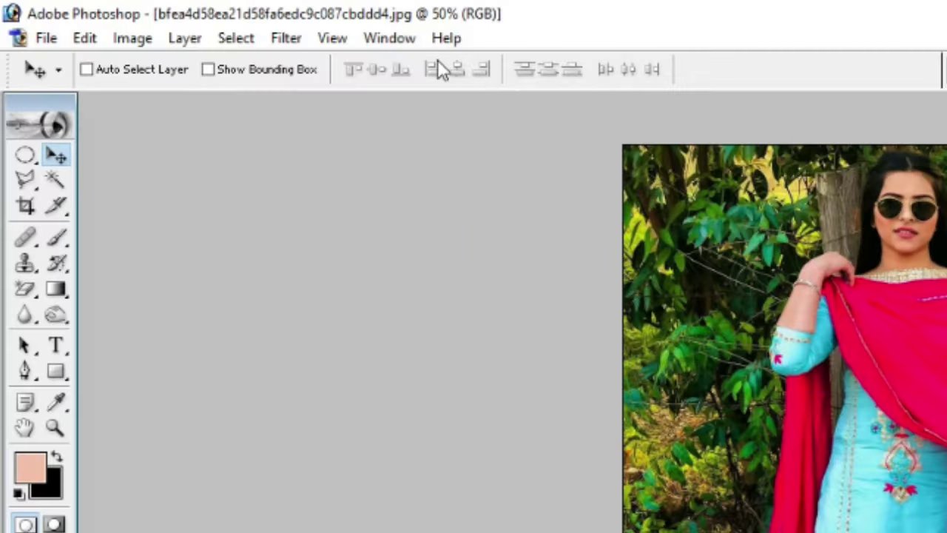
click(395, 42)
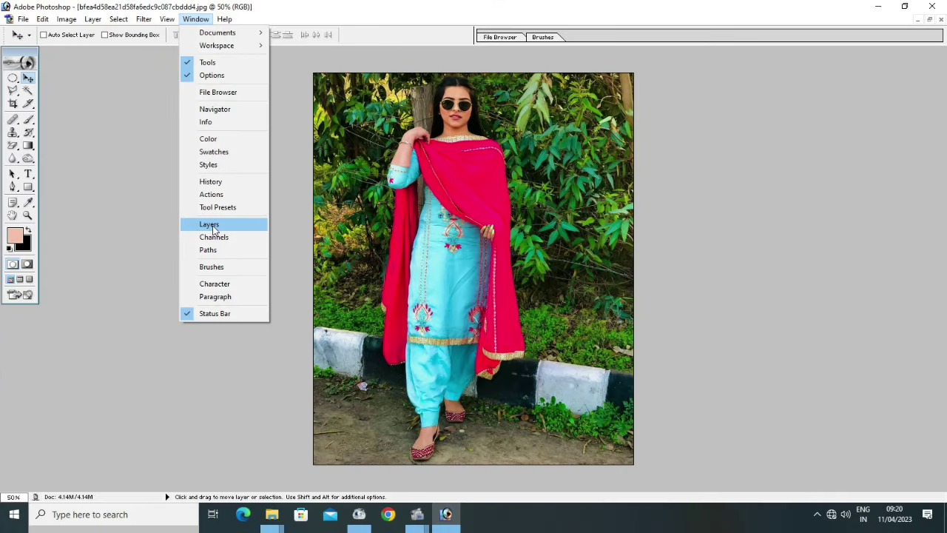
click(209, 224)
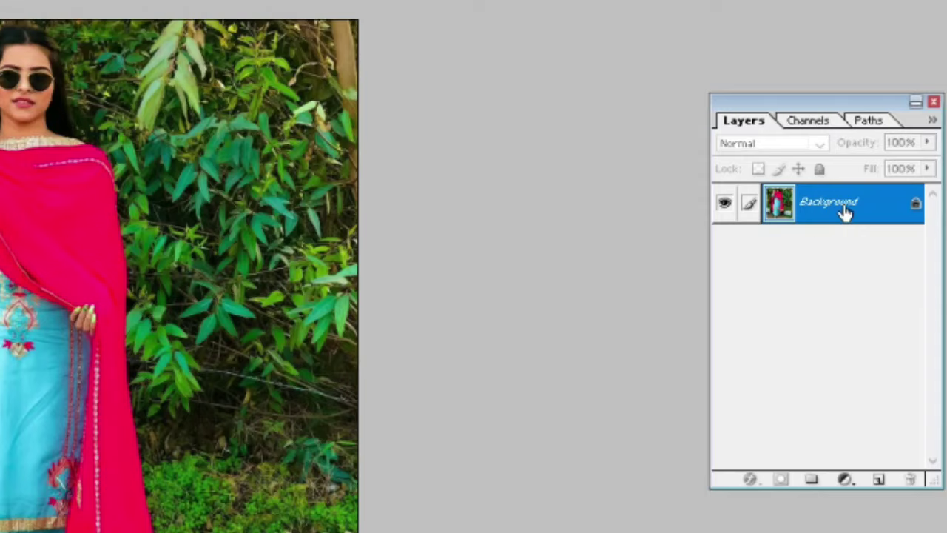
Step: Convert the locked Background layer into an editable layer named Layer 0
double_click(917, 206)
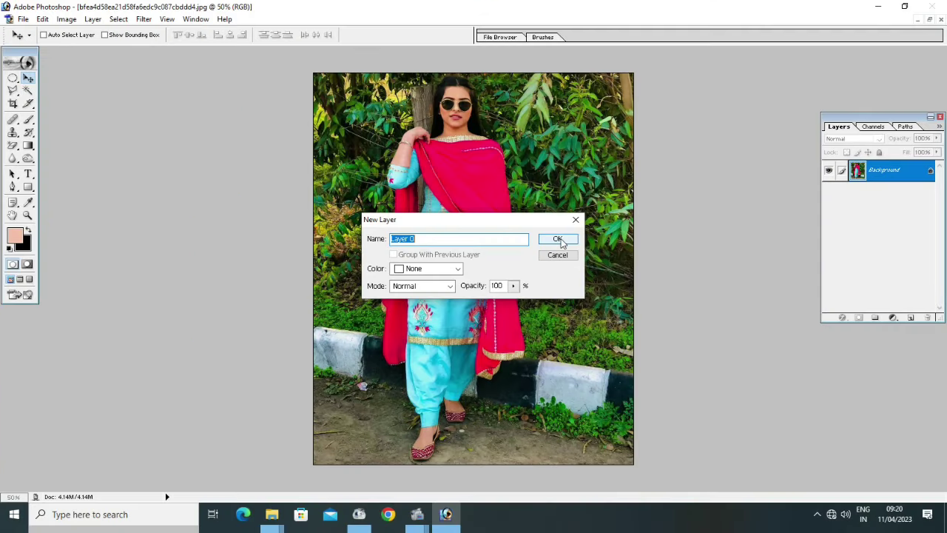
click(562, 243)
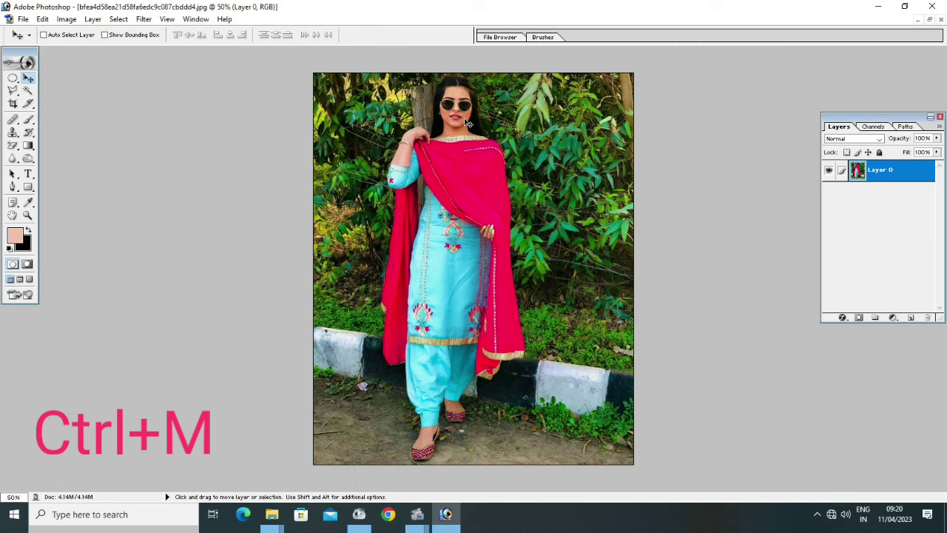
Step: Apply Curves to Layer 0, lifting the midpoint from input 117 to output 143
key(ctrl+m)
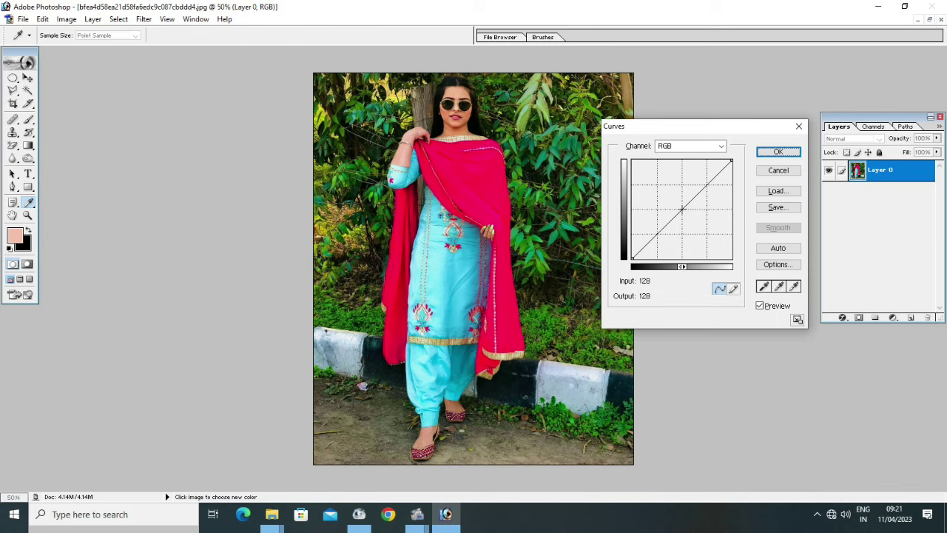
drag(681, 210, 677, 203)
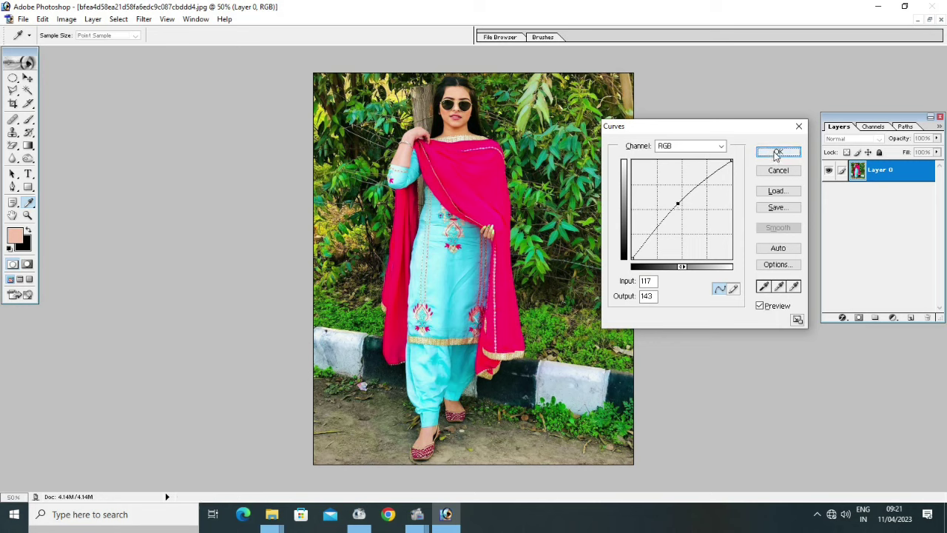
click(777, 153)
key(v)
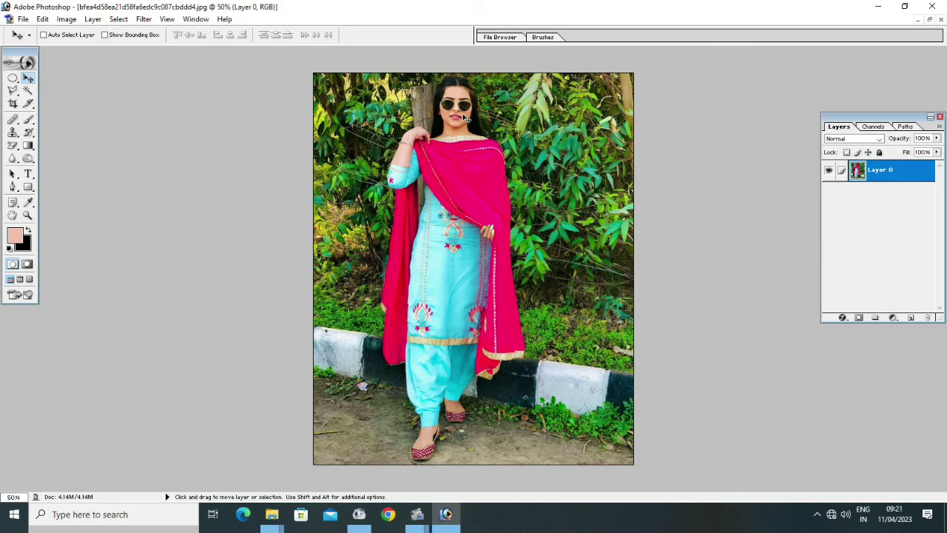
Step: Apply Color Balance to Layer 0 with midtone levels +12, -12, +10
key(ctrl+b)
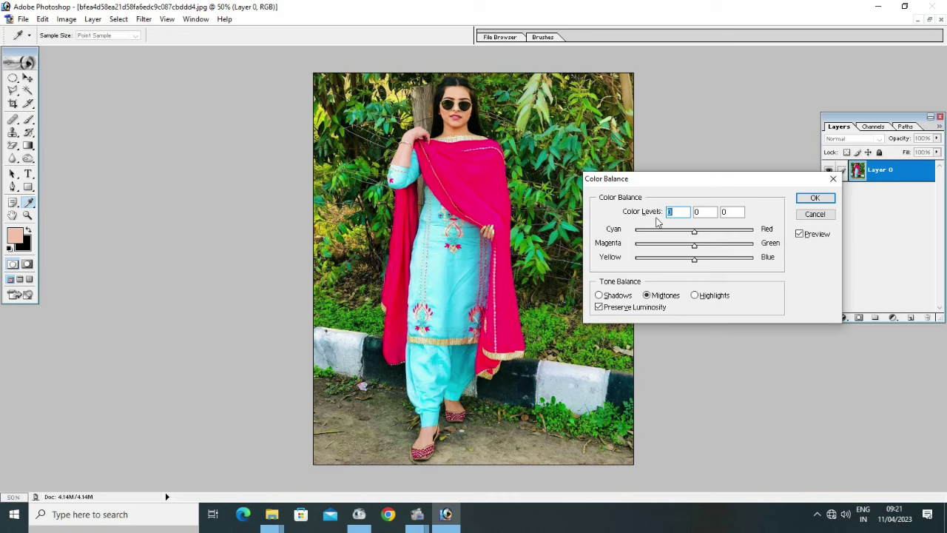
click(678, 214)
key(Up)
key(Up)
key(Up)
key(Up)
key(Up)
click(707, 213)
key(Up)
key(Up)
key(Up)
key(Up)
key(Up)
key(Down)
key(Down)
key(Down)
key(Down)
key(Down)
key(Down)
key(Down)
key(Down)
key(Down)
key(Down)
key(Down)
key(Down)
click(725, 212)
key(Down)
key(Down)
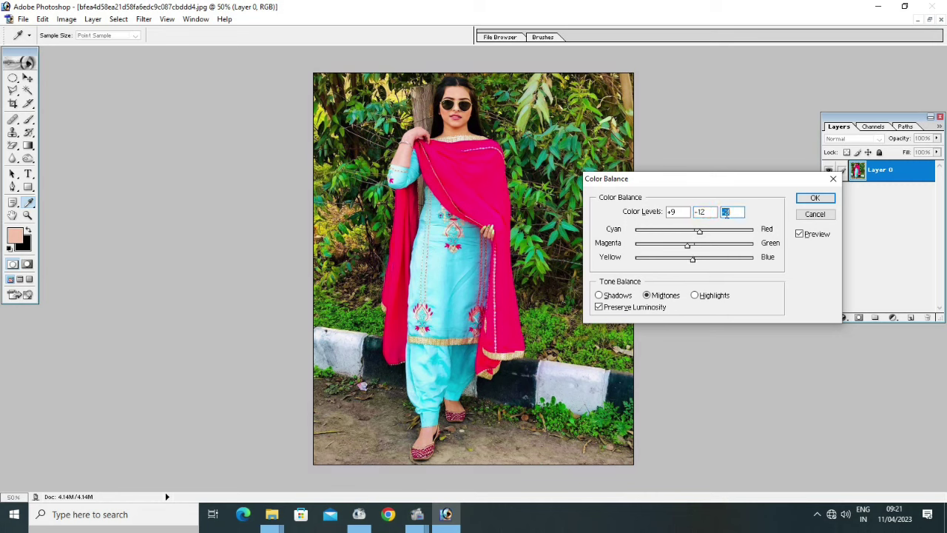
key(Down)
key(Down)
key(Down)
key(Up)
key(Up)
key(Up)
key(Up)
key(Up)
key(Up)
key(Up)
key(Up)
key(Up)
key(Up)
key(Up)
key(Up)
key(shift+Tab)
key(shift+Tab)
key(Up)
key(Up)
key(Up)
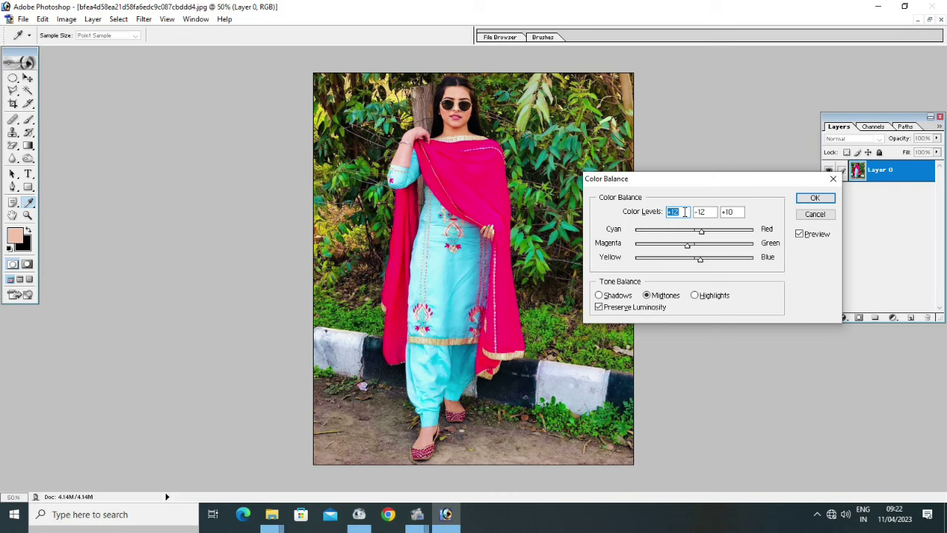
click(807, 202)
click(812, 199)
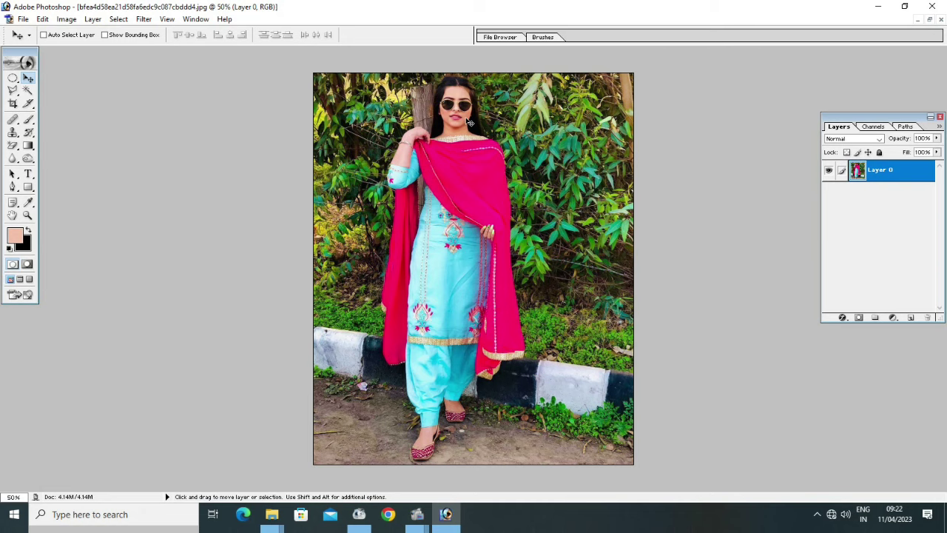
Step: Zoom to 200% on the woman's face, then switch to the Eyedropper for a skin tone
key(z)
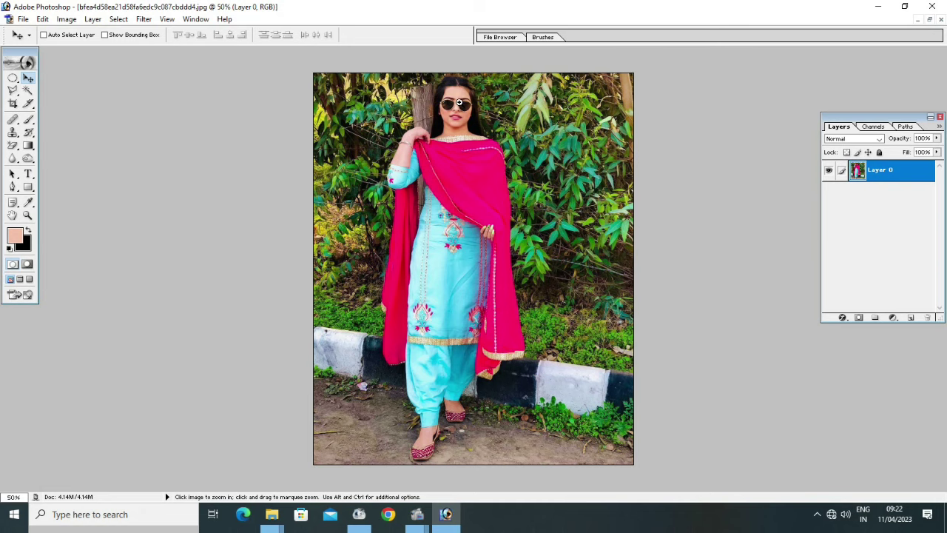
click(459, 103)
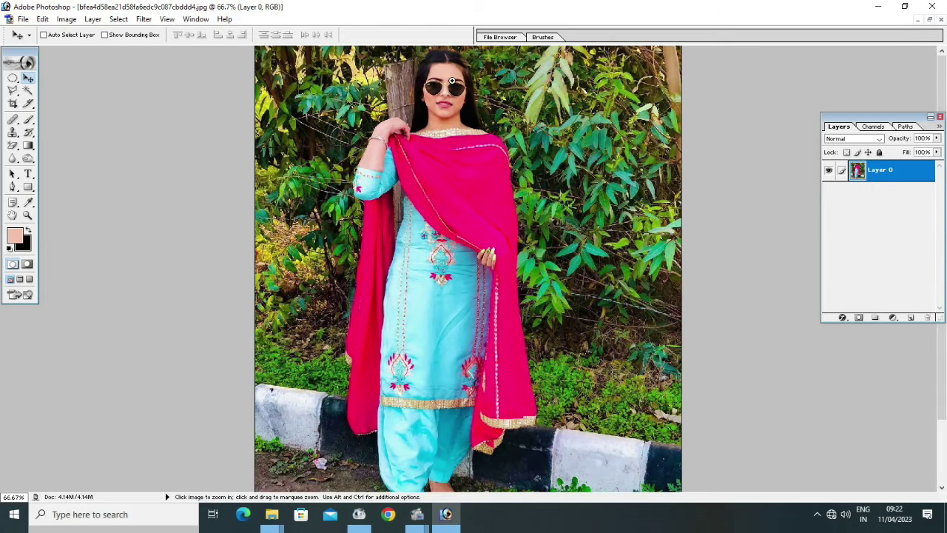
click(451, 81)
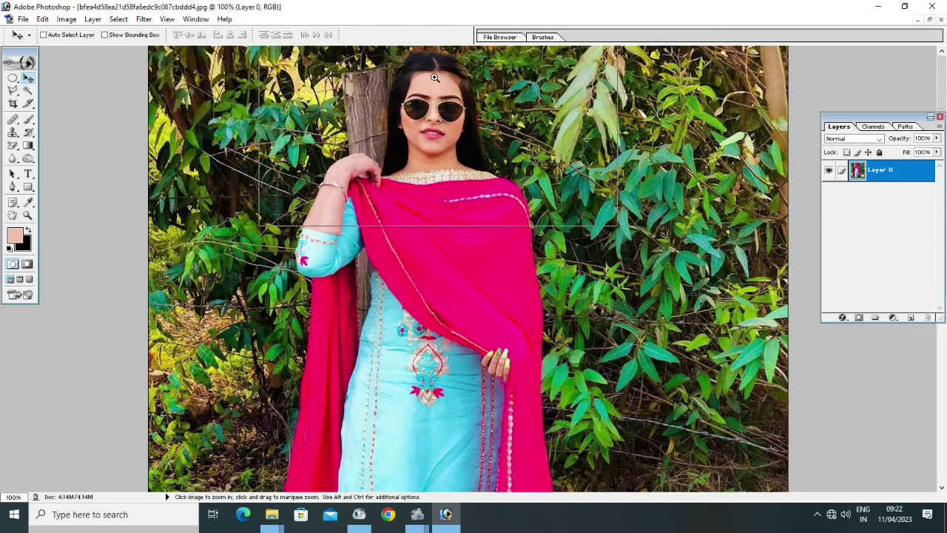
click(434, 77)
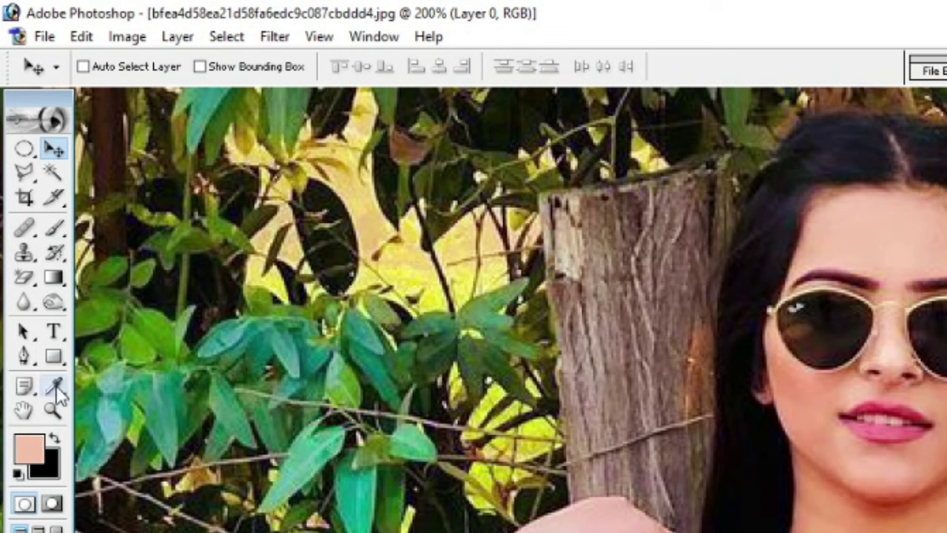
click(57, 389)
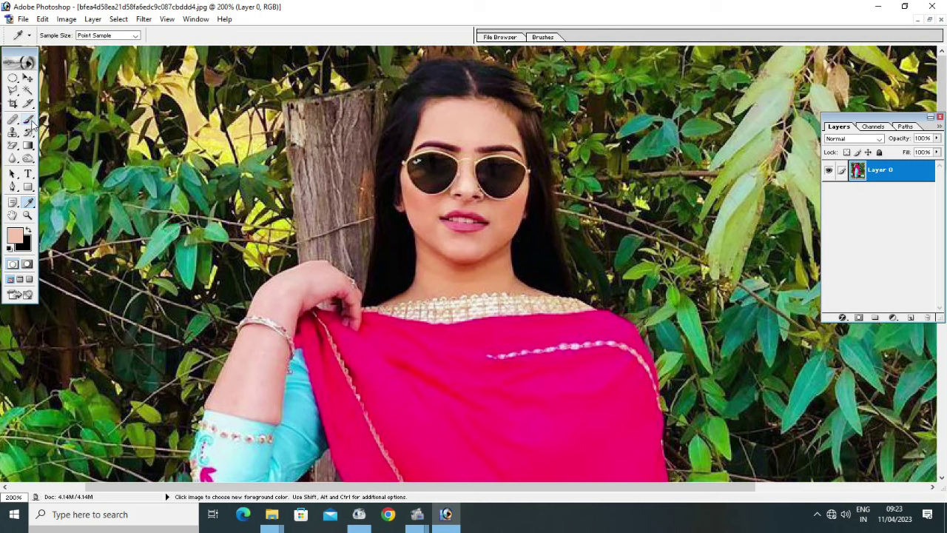
Step: Set the Brush tool to a Soft Round 21 px tip at 15% opacity
click(30, 120)
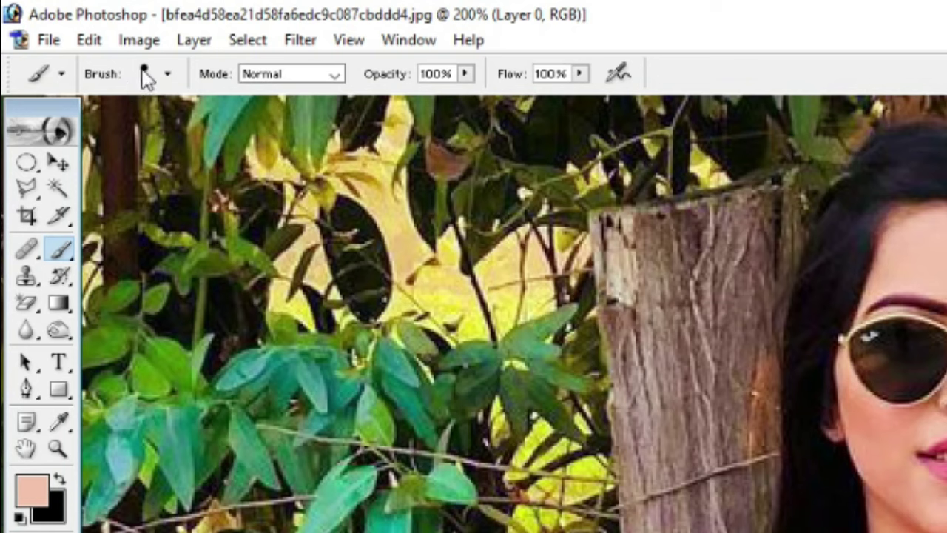
click(144, 72)
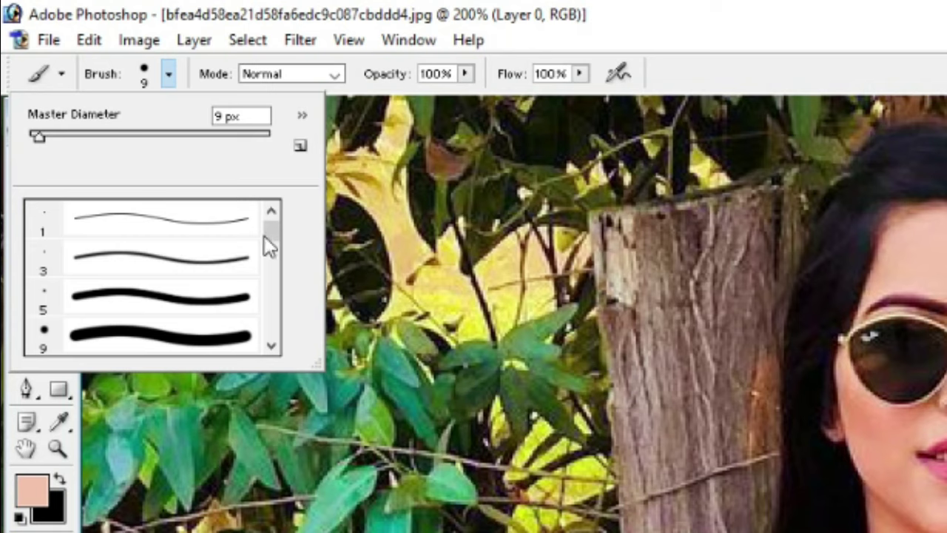
drag(269, 231, 271, 254)
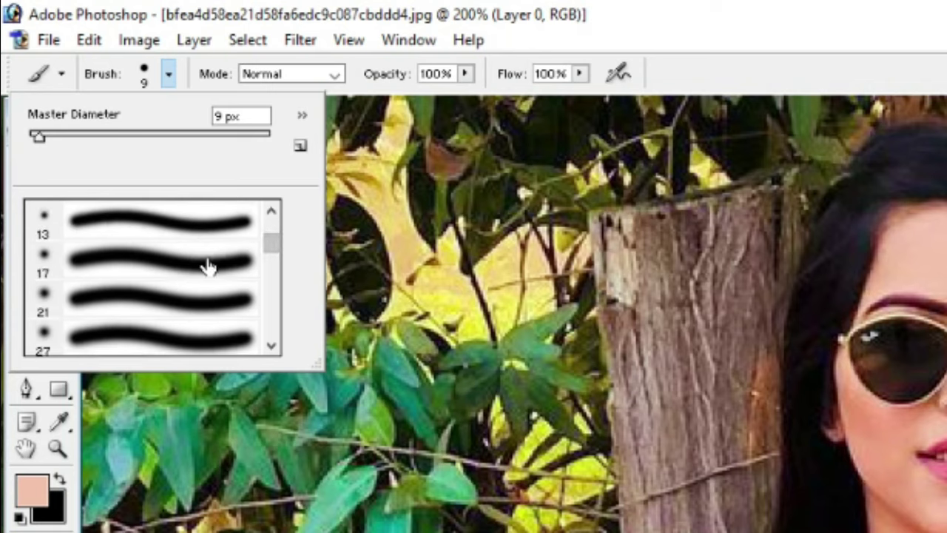
click(180, 299)
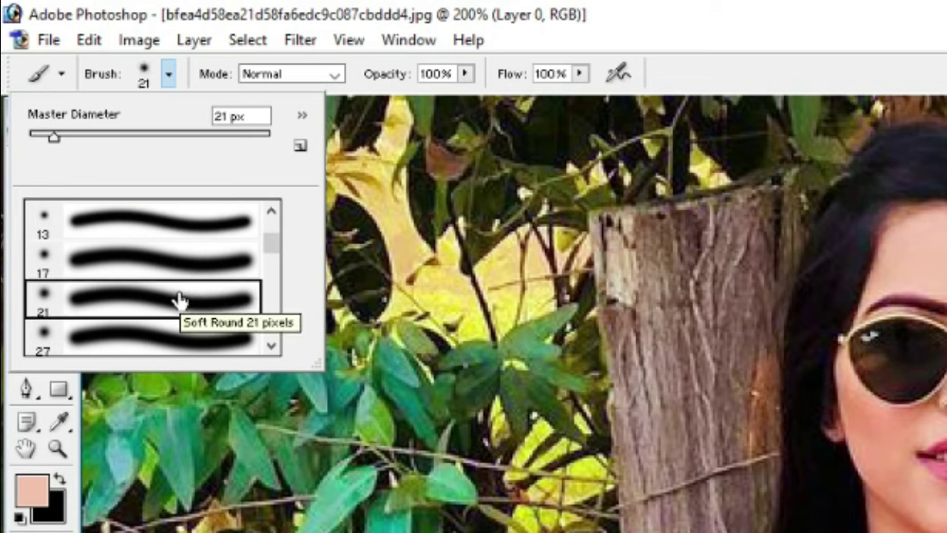
double_click(180, 300)
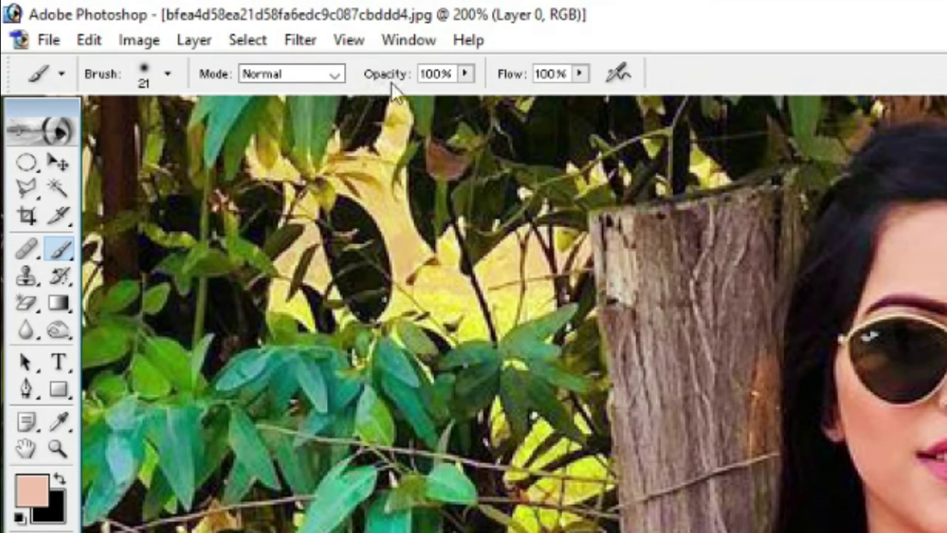
double_click(443, 74)
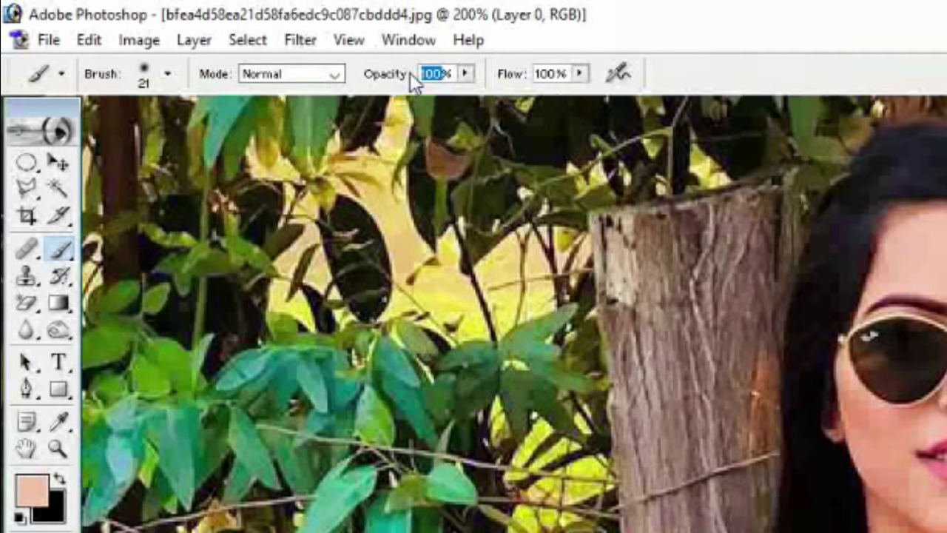
text(15)
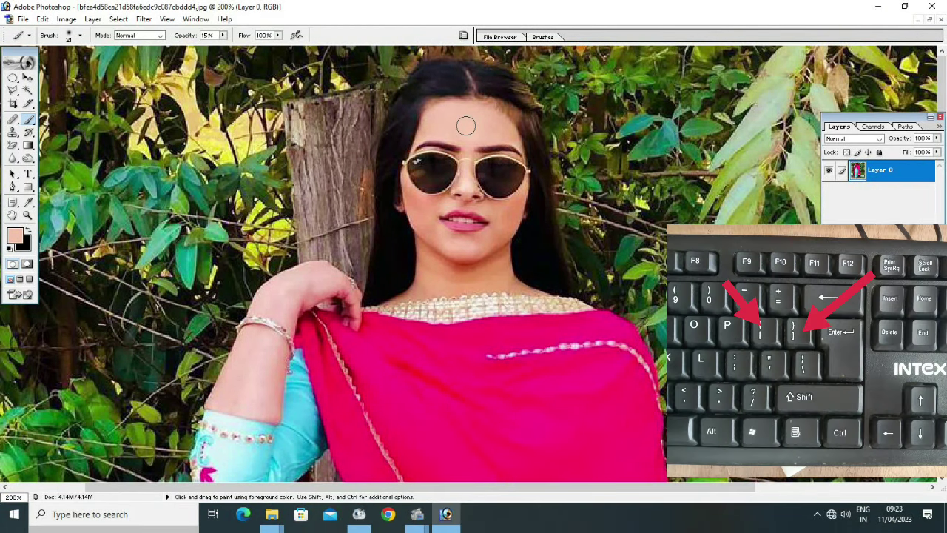
Step: Paint soft skin-tone strokes over the face and neck, resizing the brush from 30 to 10
key(bracketright)
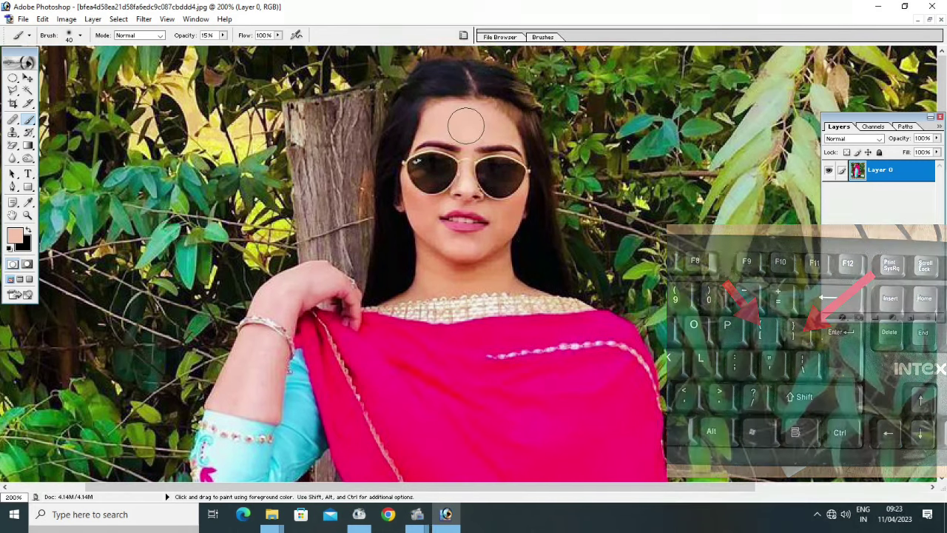
key(bracketleft)
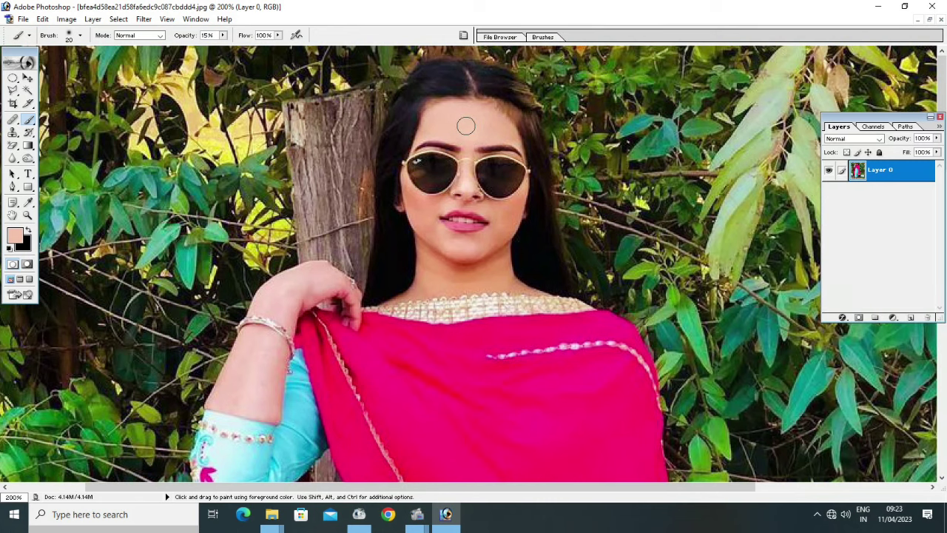
key(bracketright)
key(bracketright)
key(bracketleft)
key(bracketleft)
key(bracketright)
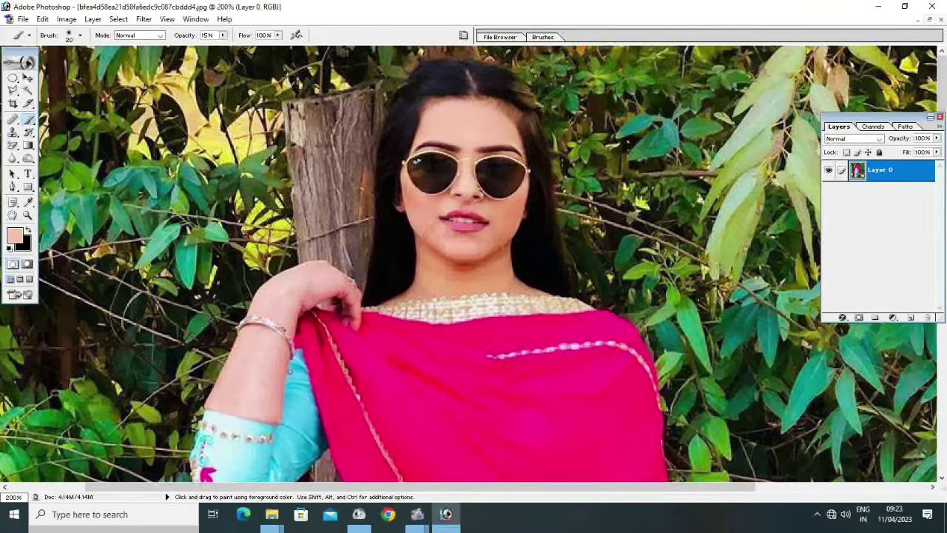
key(bracketright)
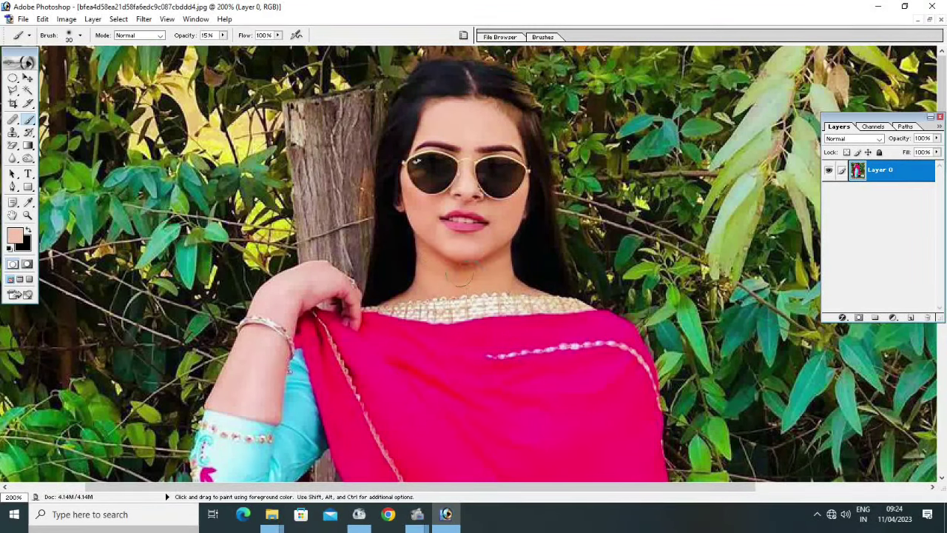
key(bracketleft)
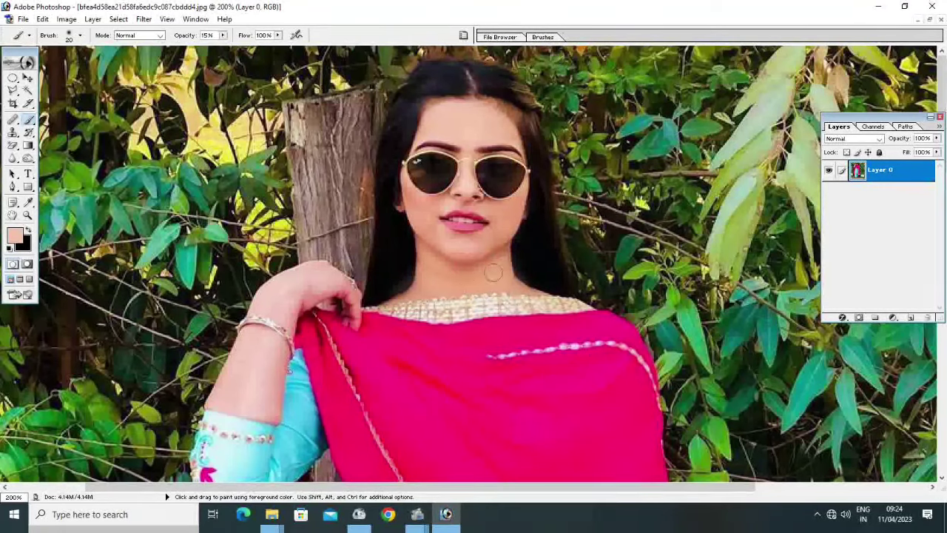
key(bracketleft)
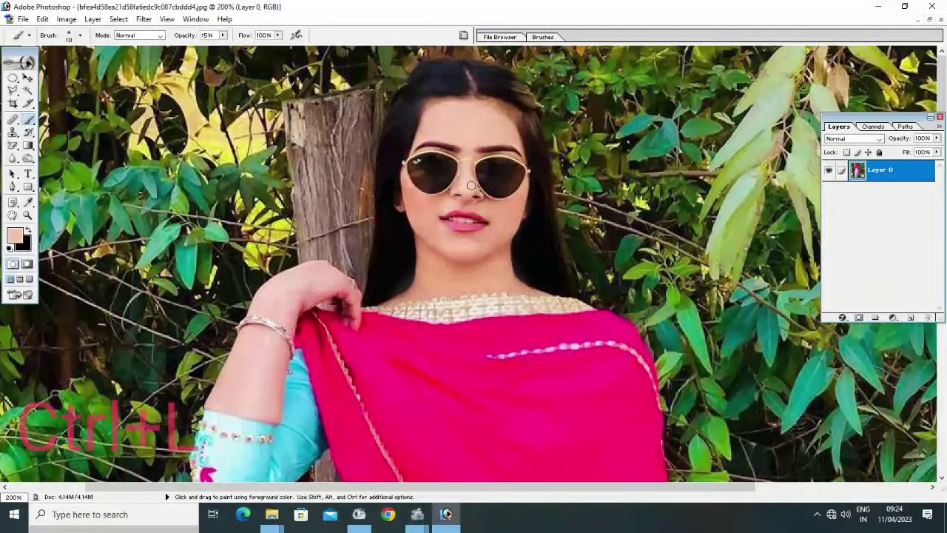
Step: Apply Levels to the photo with the white input level lowered to 245
key(ctrl+l)
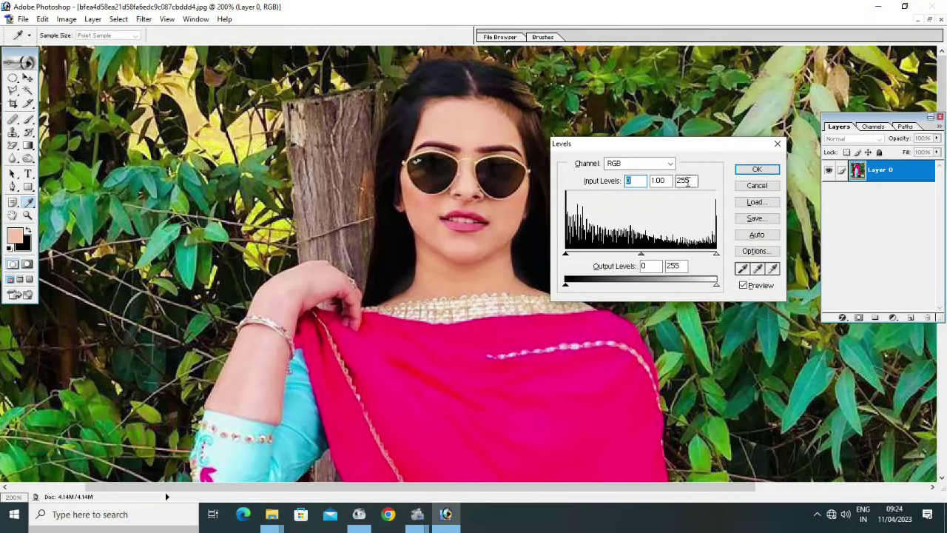
click(684, 181)
double_click(687, 182)
key(shift+Down)
key(Up)
key(Up)
key(Up)
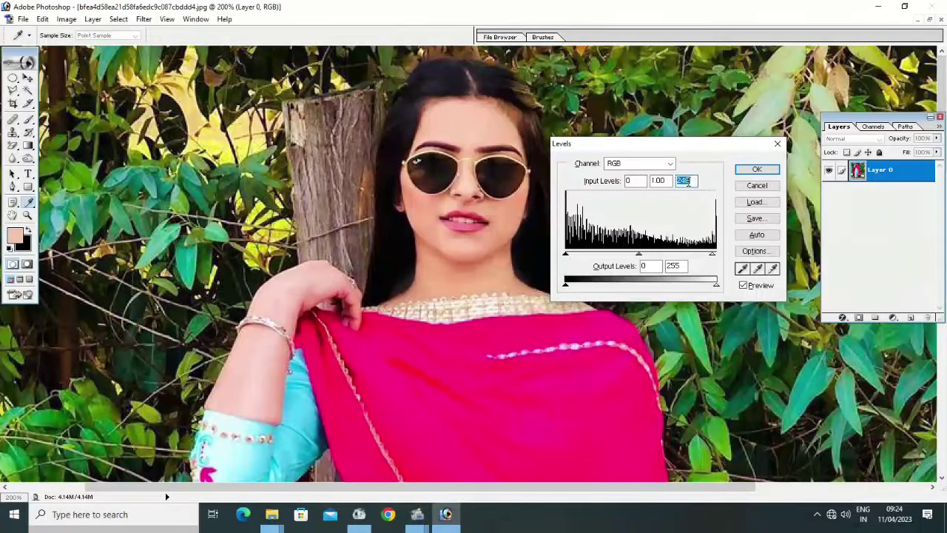
click(755, 173)
key(b)
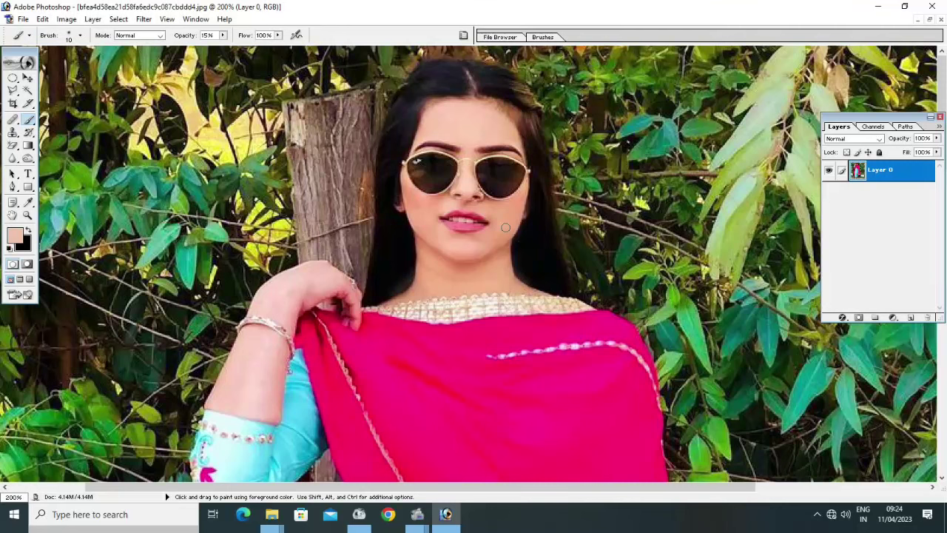
key(alt+space)
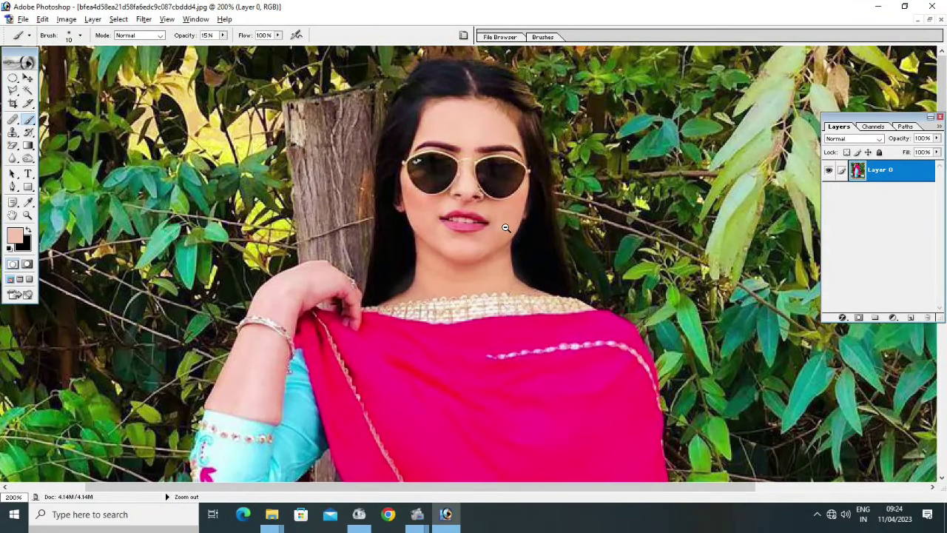
Step: Zoom out from 200% to 50% to view the whole photo
click(505, 227)
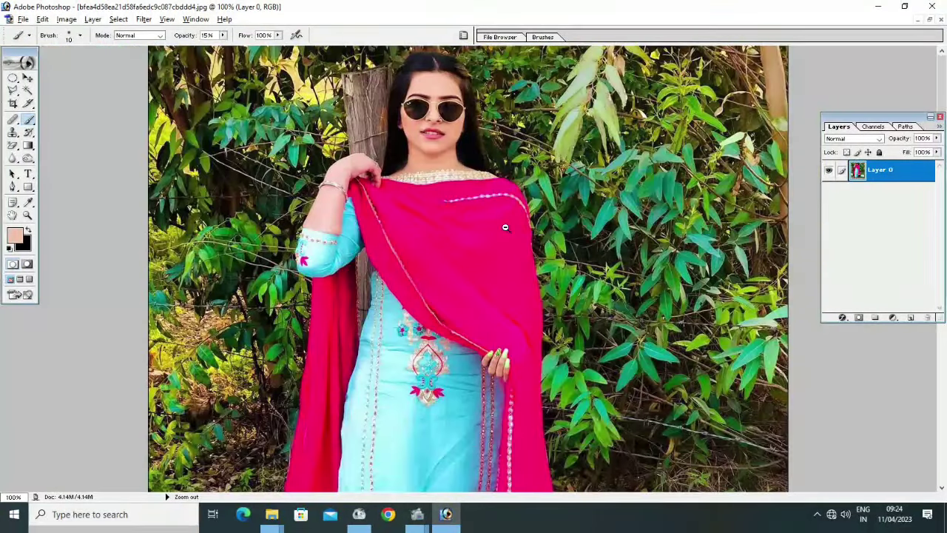
click(505, 228)
click(506, 228)
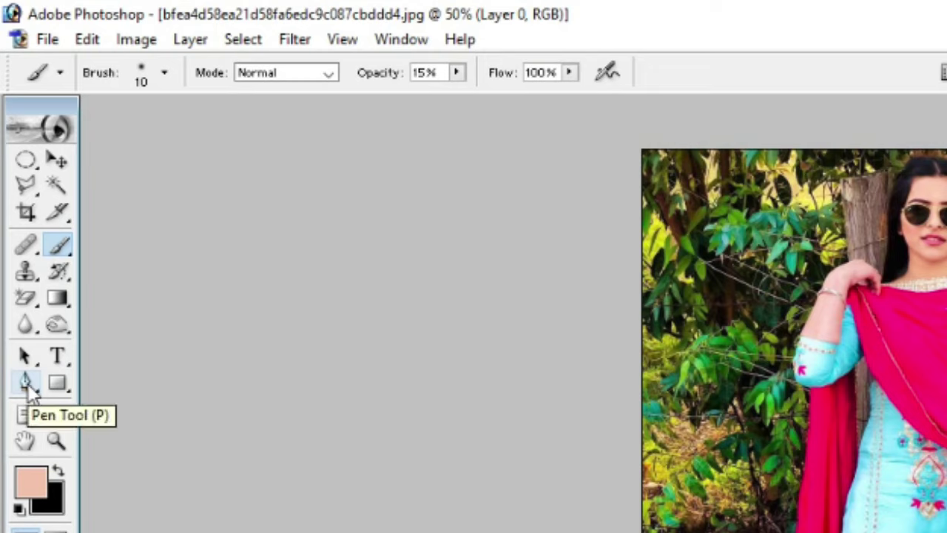
Step: Select the Pen tool in Path mode and zoom to 300% near the woman's feet
click(28, 383)
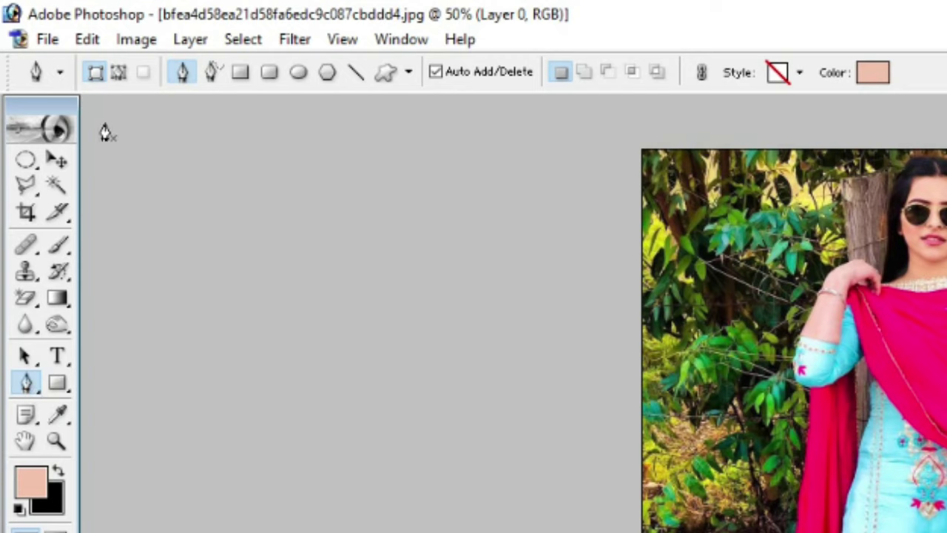
click(116, 77)
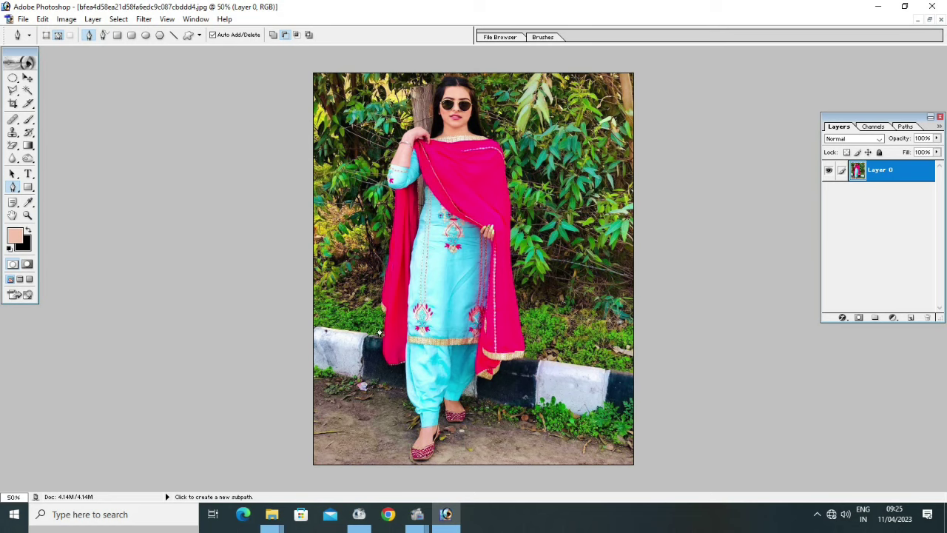
key(ctrl+space)
click(379, 327)
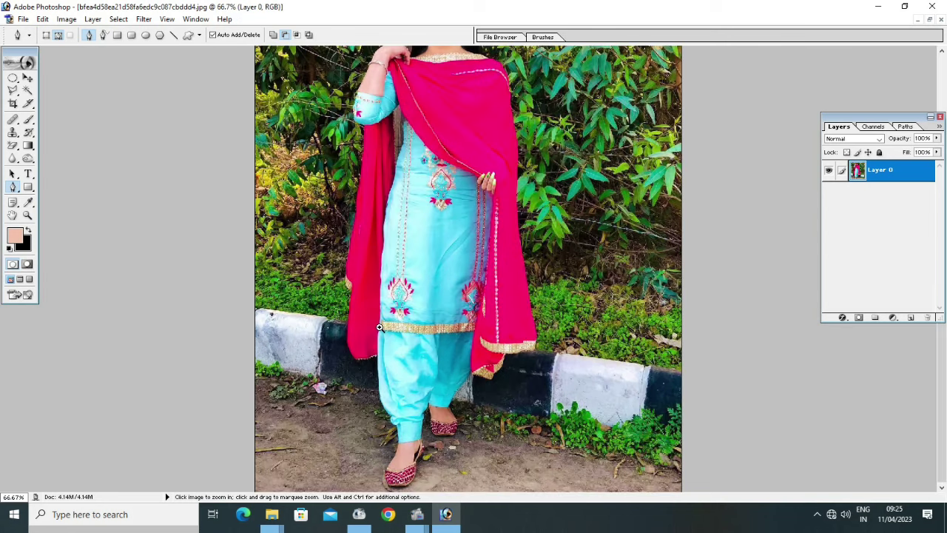
click(379, 327)
click(346, 328)
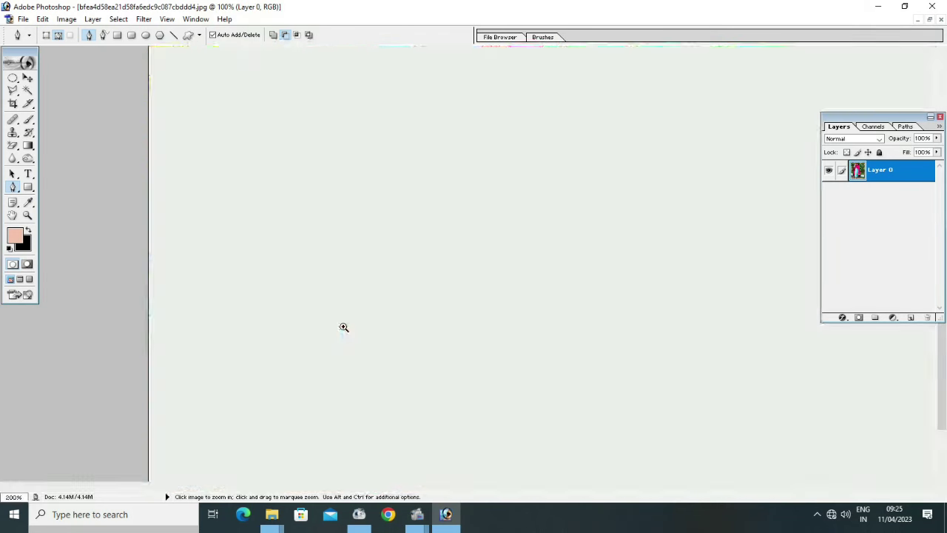
click(331, 289)
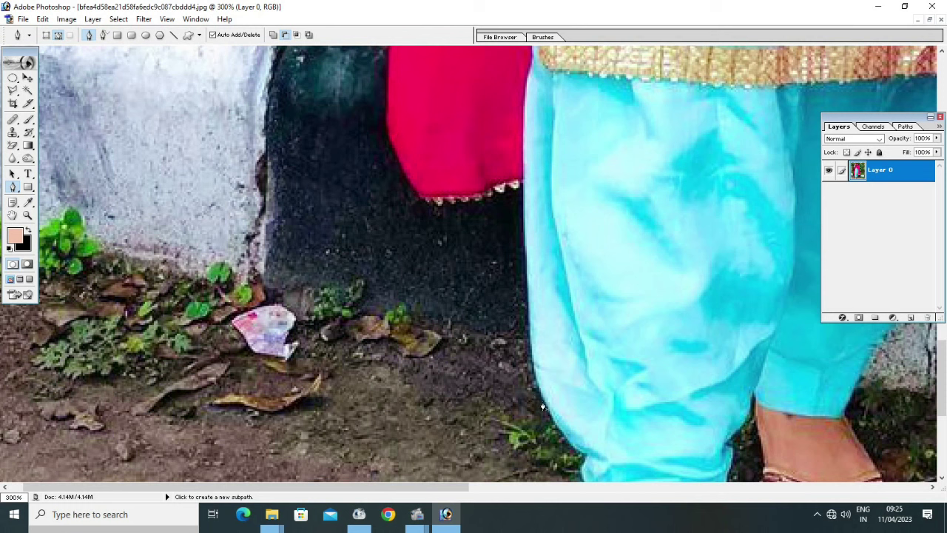
Step: Place path points up the turquoise trouser edge, along the red hem and up the dupatta's edge
click(537, 383)
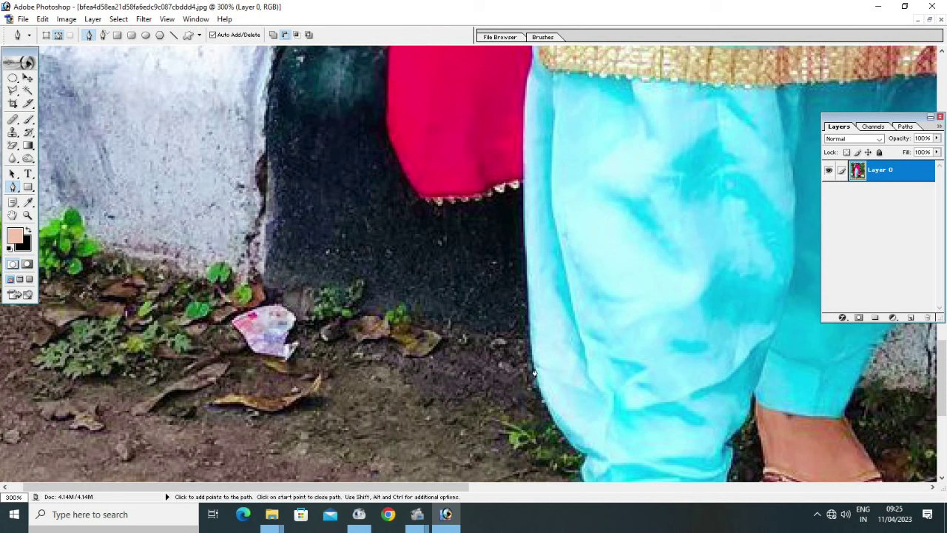
click(530, 360)
click(530, 333)
click(528, 264)
click(525, 214)
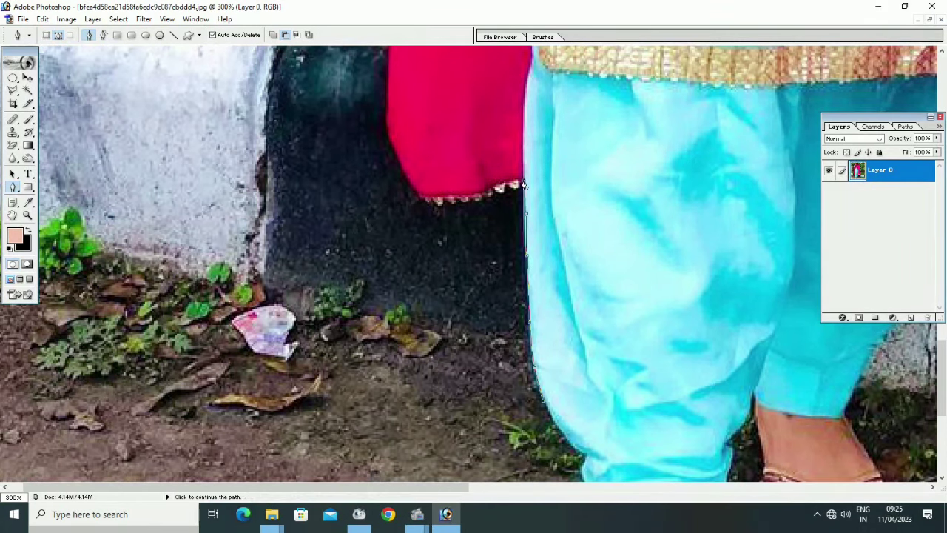
click(523, 184)
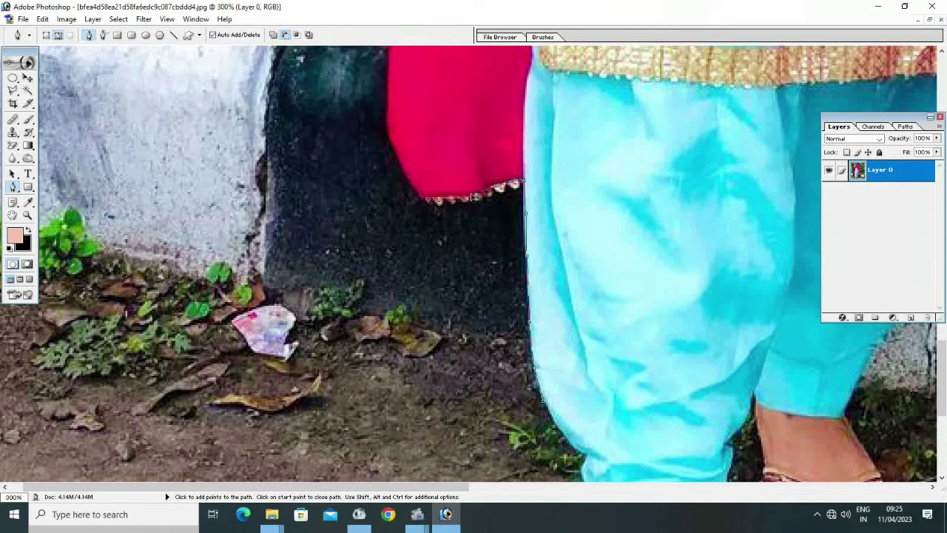
click(421, 199)
click(399, 167)
click(389, 139)
click(387, 106)
Step: Pan up and continue the path along the upper red garment edge
key(space)
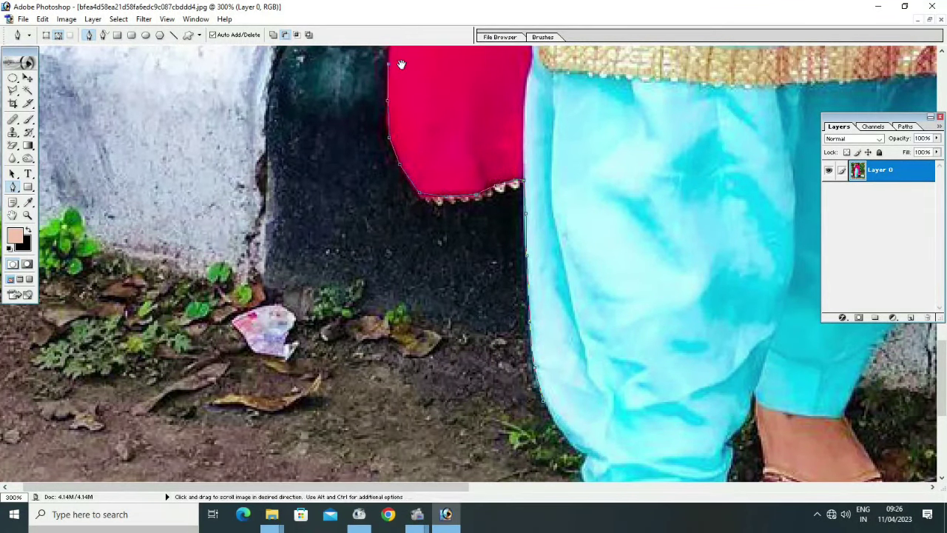
mouse_move(401, 65)
mouse_down()
mouse_move(380, 228)
mouse_move(348, 331)
mouse_up()
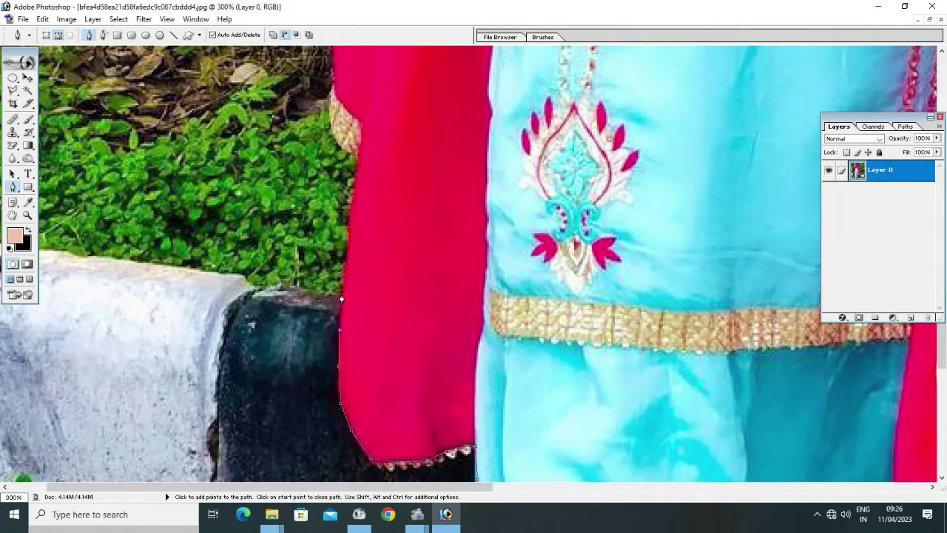
click(351, 243)
click(356, 185)
click(358, 160)
drag(329, 116, 275, 354)
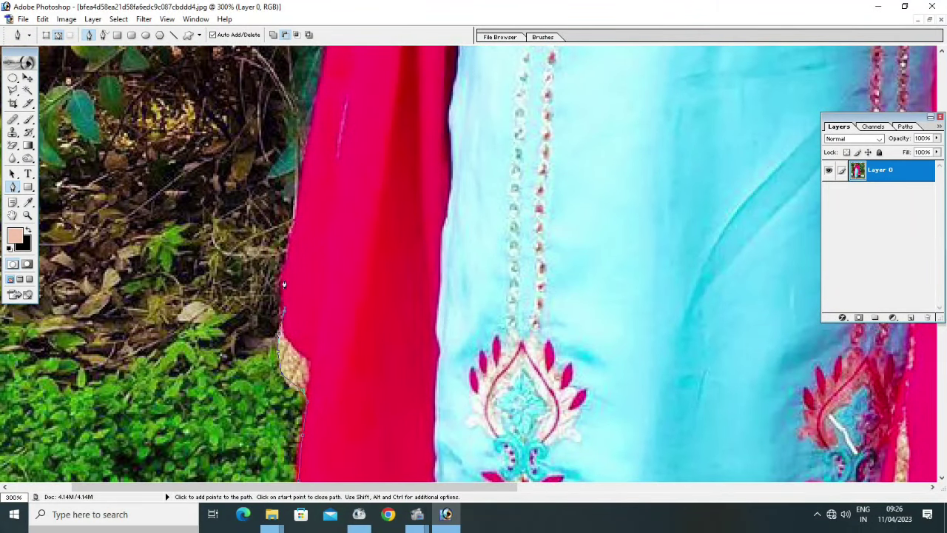
Step: Trace the outline up the hair edge above her hand
scroll(218, 353, up, 5)
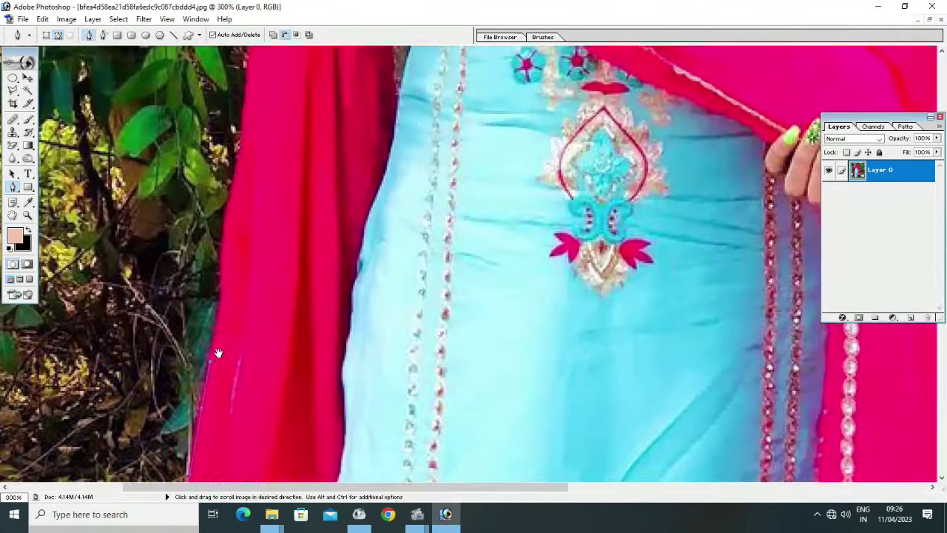
scroll(195, 336, up, 5)
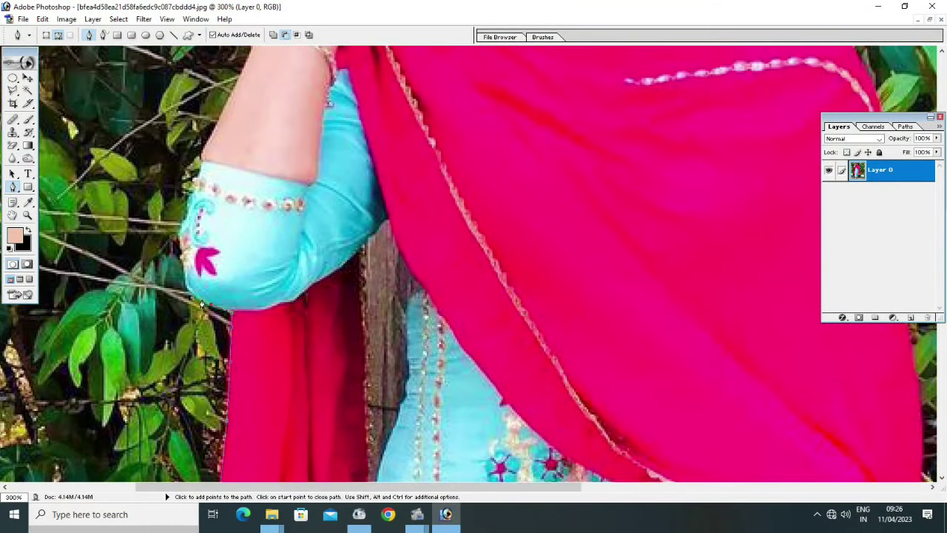
scroll(201, 166, up, 5)
scroll(194, 196, up, 5)
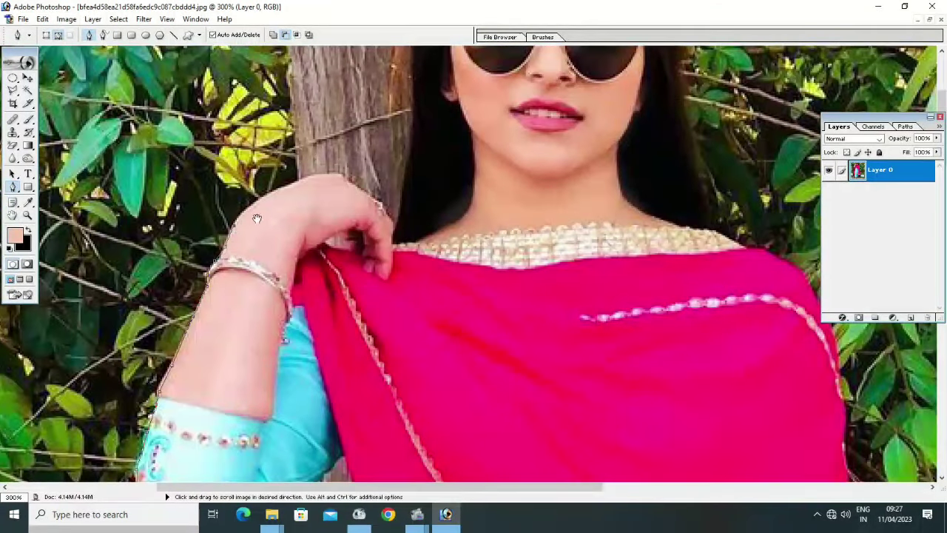
scroll(243, 294, up, 5)
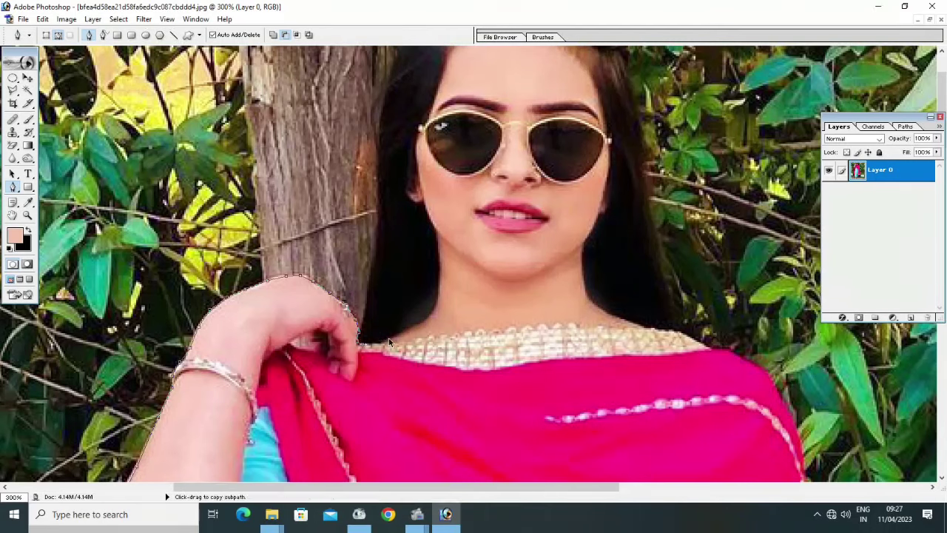
click(370, 261)
click(374, 202)
click(378, 112)
Step: Continue the path over the top of her head and down the right side of the hair
scroll(393, 158, up, 3)
click(410, 107)
click(444, 71)
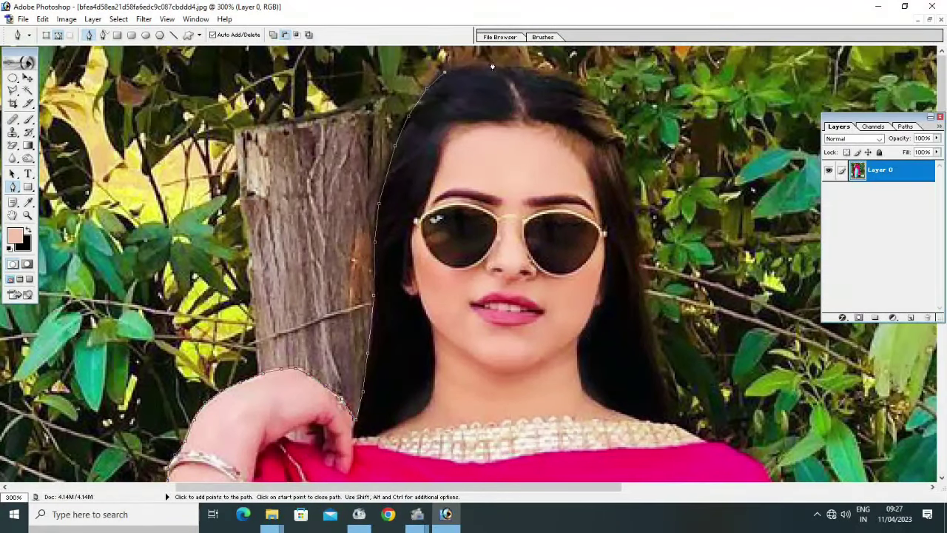
click(555, 70)
click(626, 176)
scroll(625, 176, down, 3)
click(559, 235)
scroll(575, 273, down, 4)
click(557, 205)
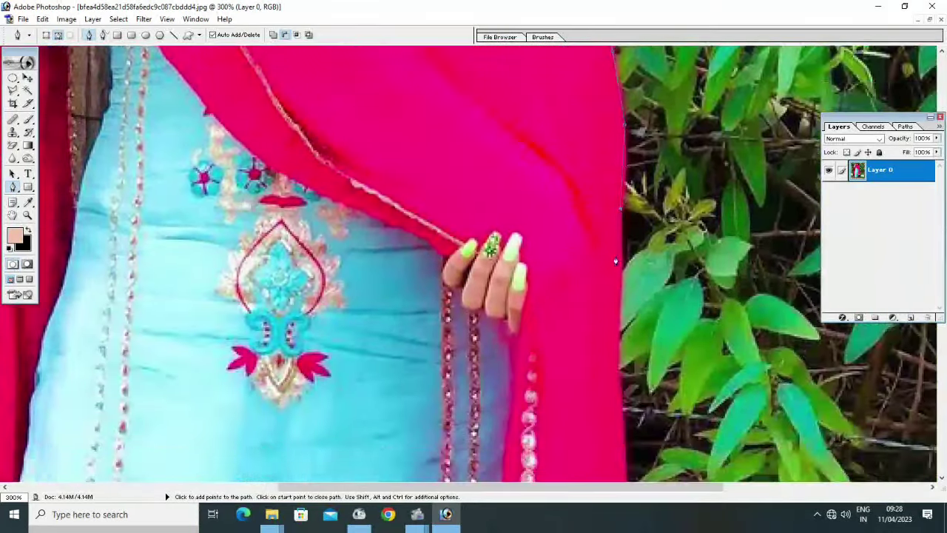
Step: Pan down past the kurta and dupatta hem and outline the foot's right edge
mouse_move(635, 253)
mouse_down()
mouse_move(618, 69)
mouse_move(621, 126)
mouse_up()
drag(651, 311, 630, 173)
drag(666, 370, 662, 331)
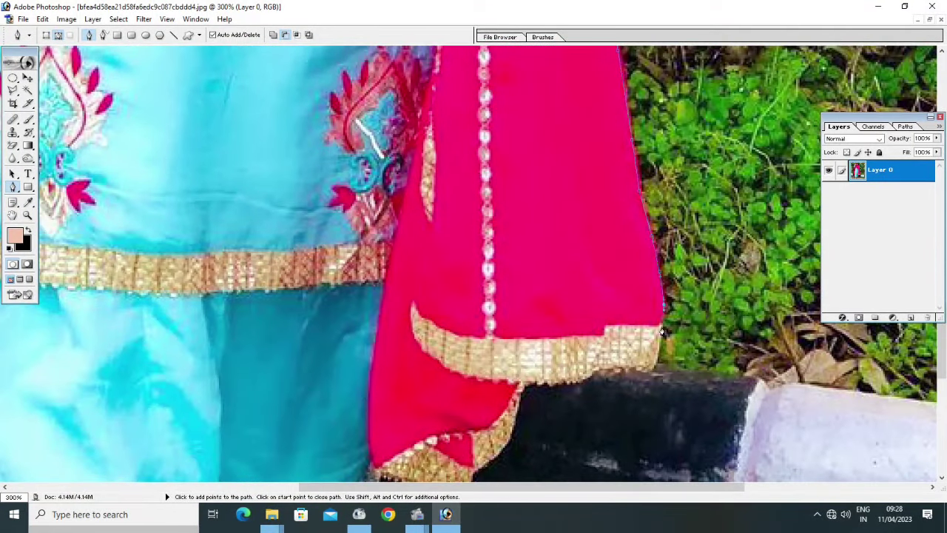
scroll(518, 318, down, 5)
scroll(444, 237, down, 5)
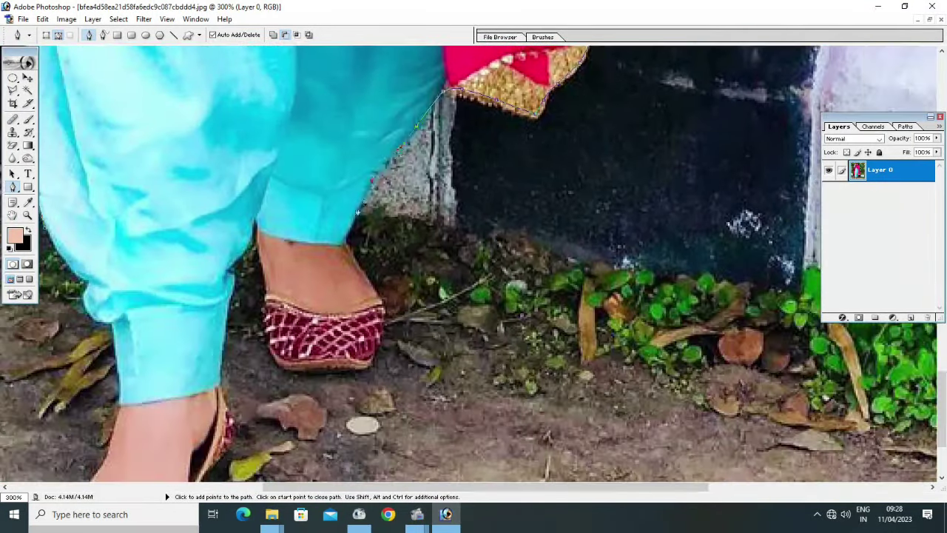
scroll(375, 152, down, 3)
click(393, 179)
click(385, 226)
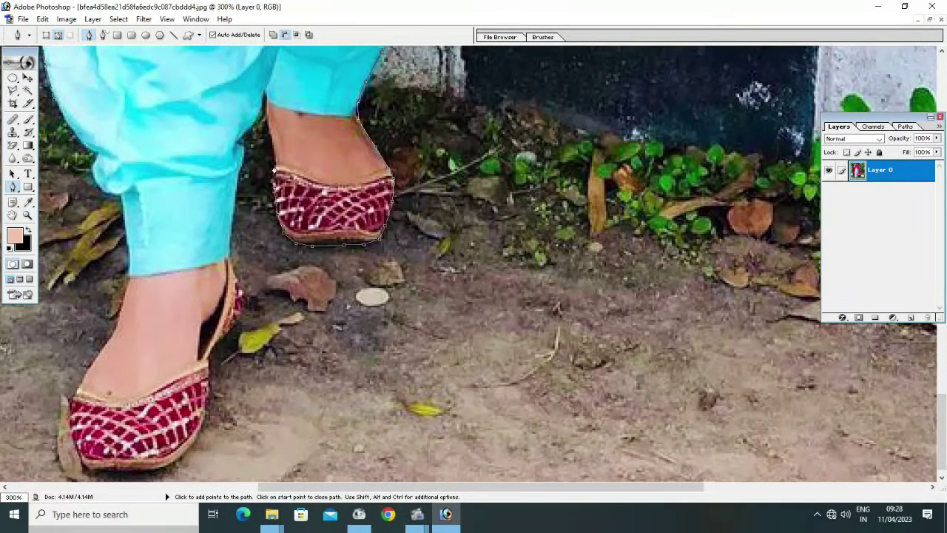
Step: Trace the shoe edges and pant legs to close the outline around the lower figure
click(266, 111)
click(243, 148)
click(231, 222)
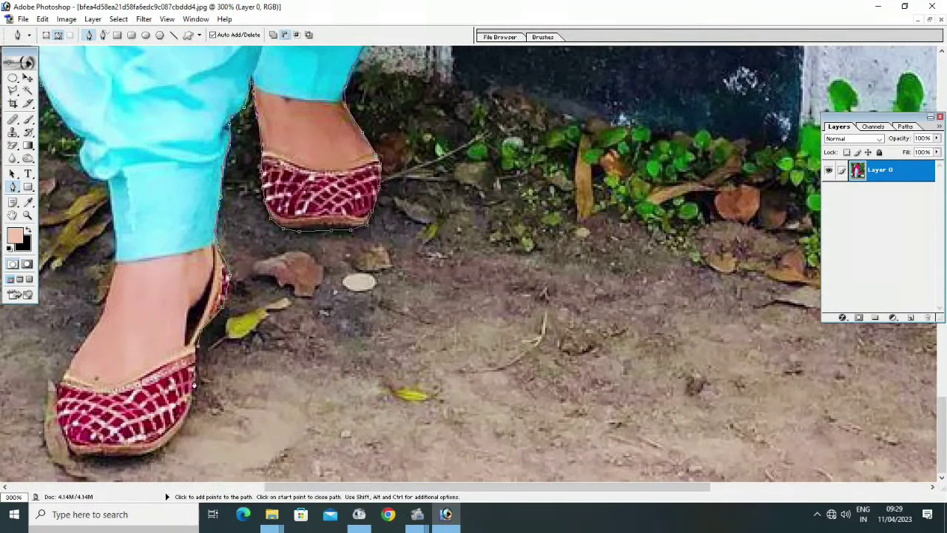
click(177, 434)
drag(55, 407, 285, 362)
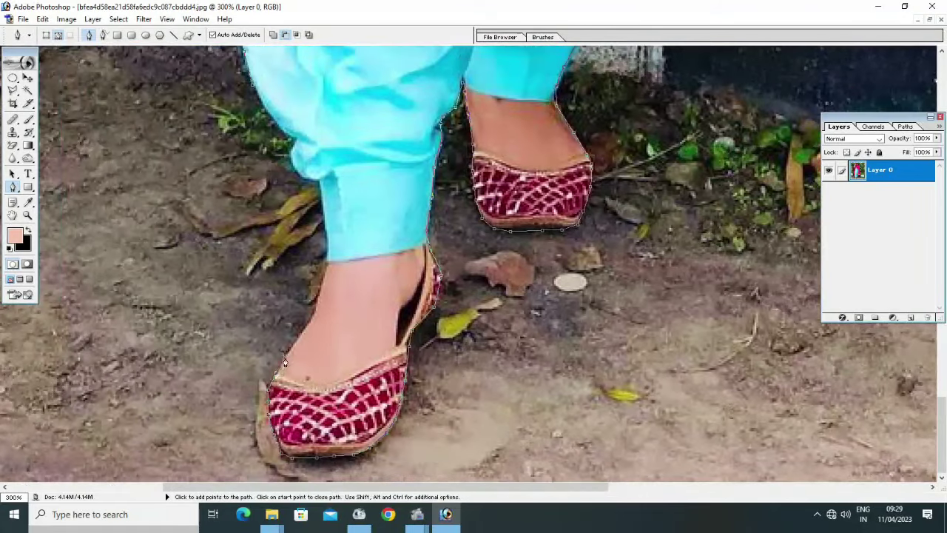
drag(326, 268, 424, 363)
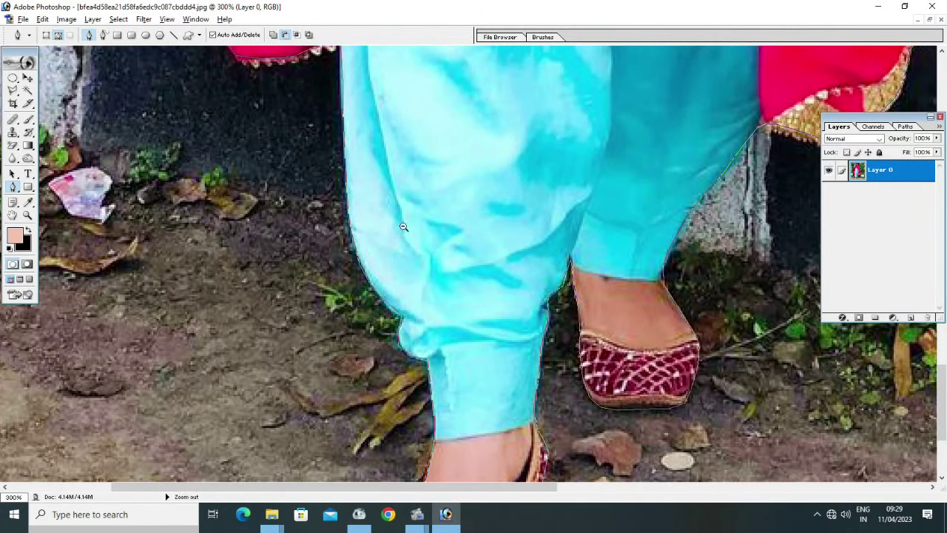
Step: Zoom out to 50% and load the closed path as a selection with Ctrl+Enter
alt+click(412, 213)
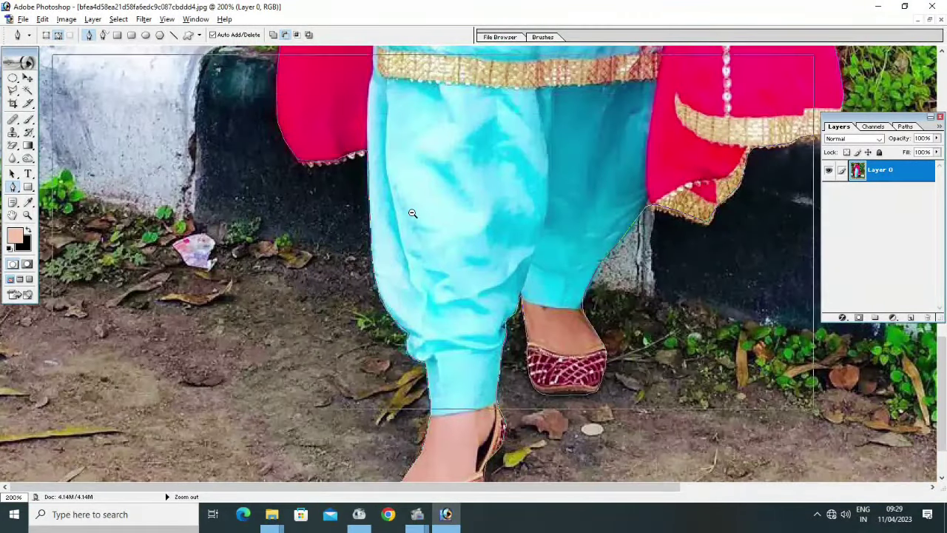
alt+click(412, 213)
alt+click(413, 213)
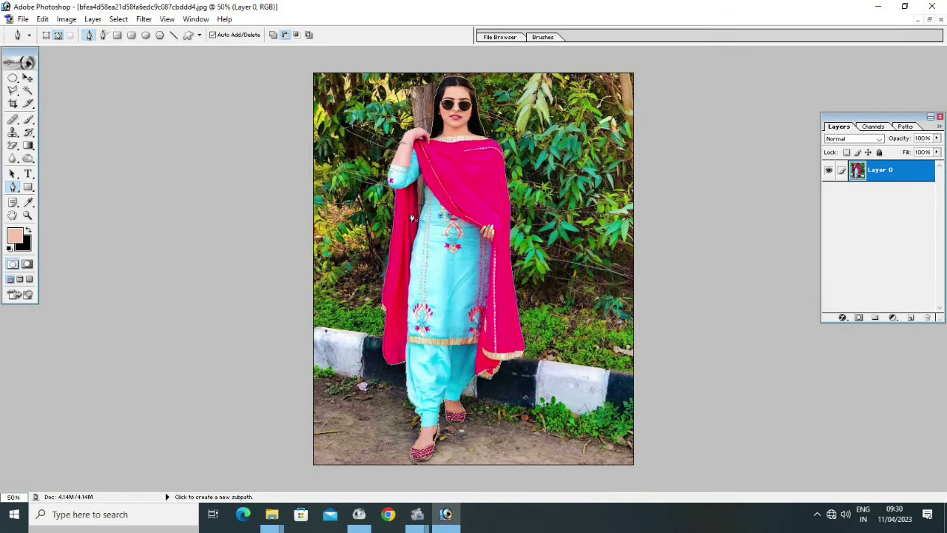
key(ctrl)
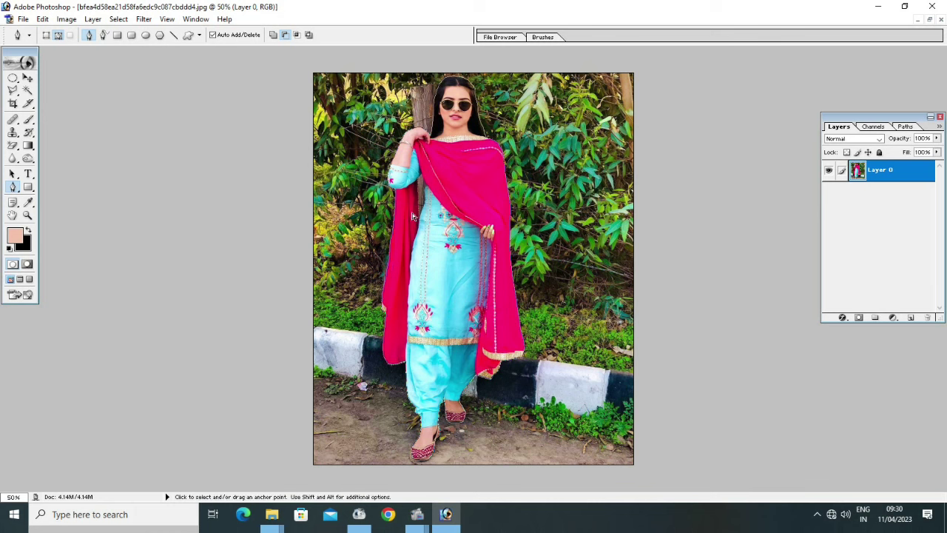
key(ctrl+Return)
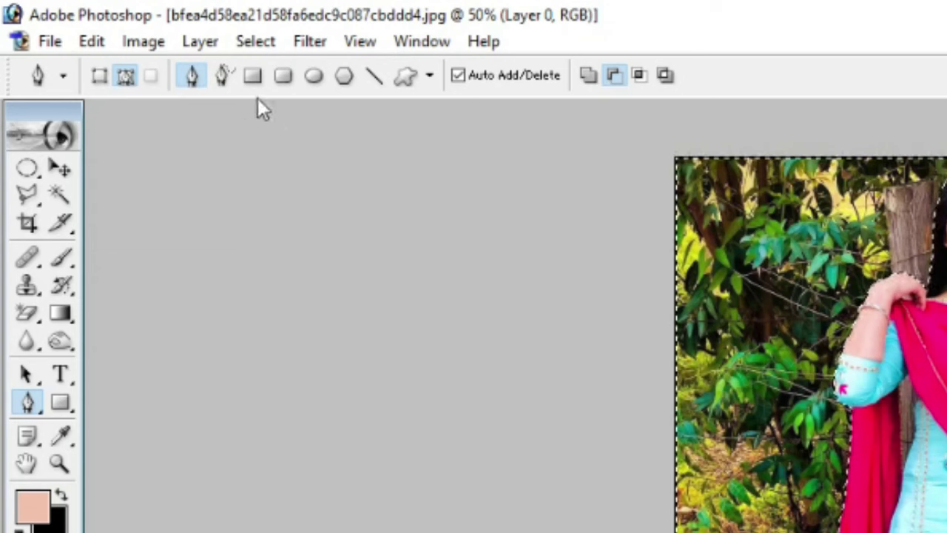
Step: Create Layer 1 via Layer > New > Layer, then reselect Layer 0
click(205, 46)
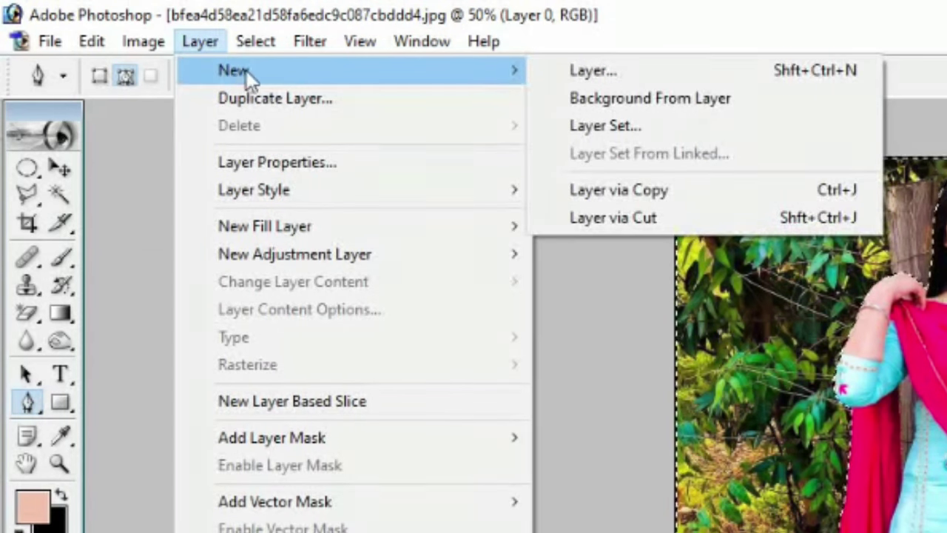
mouse_move(356, 71)
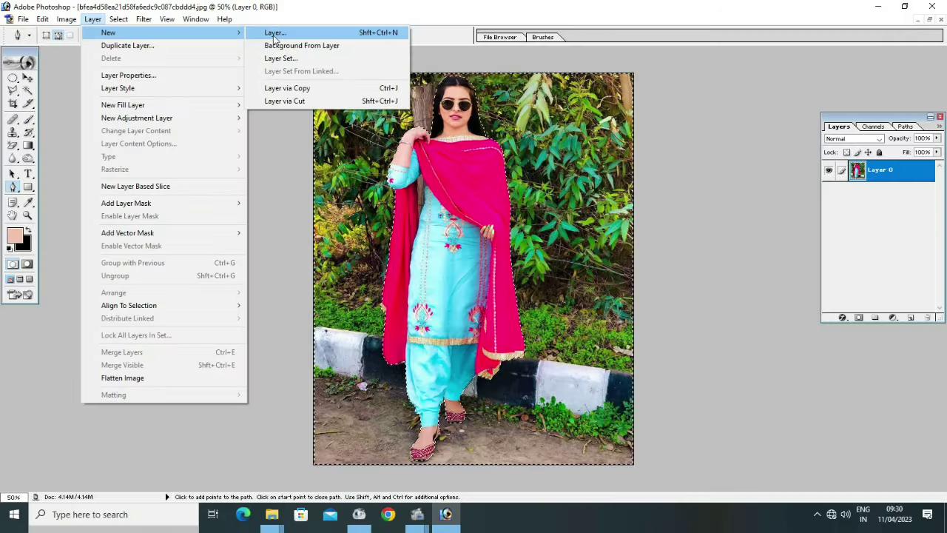
click(273, 35)
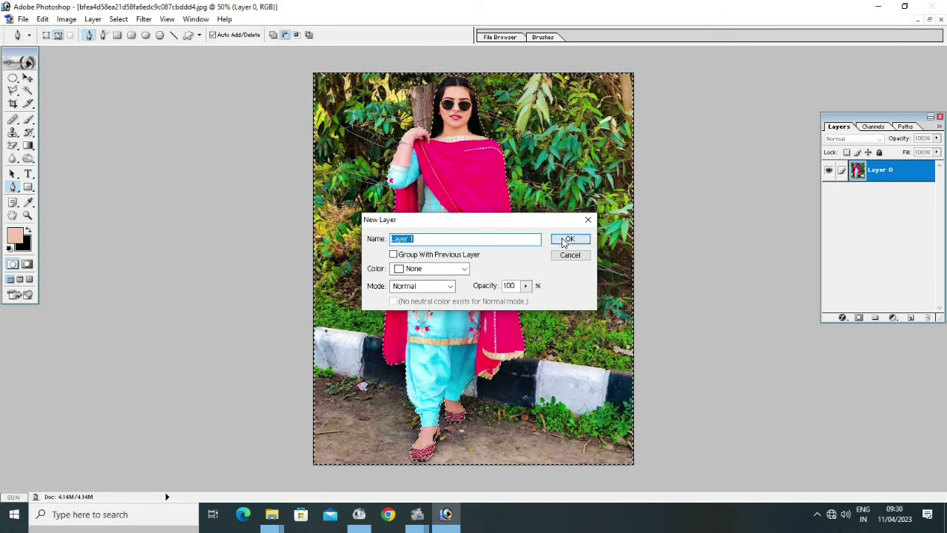
click(567, 239)
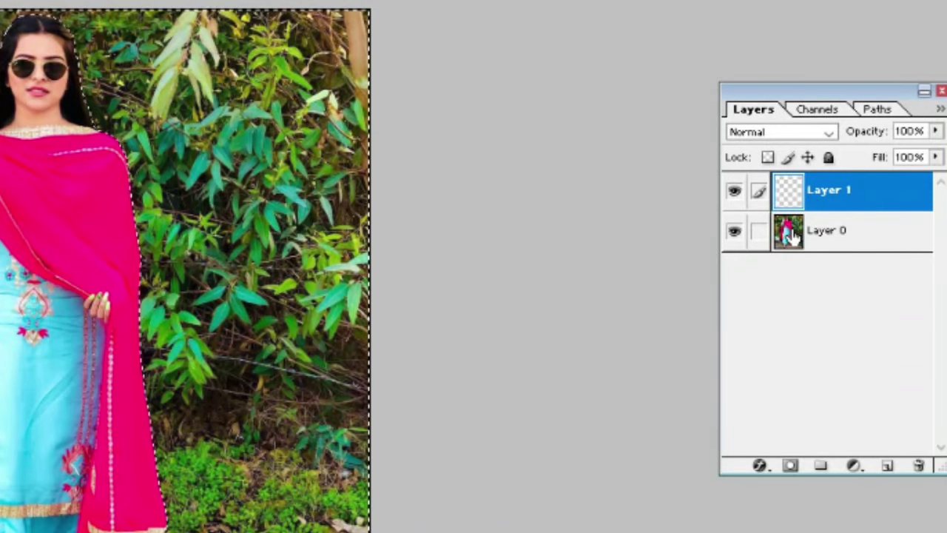
click(792, 234)
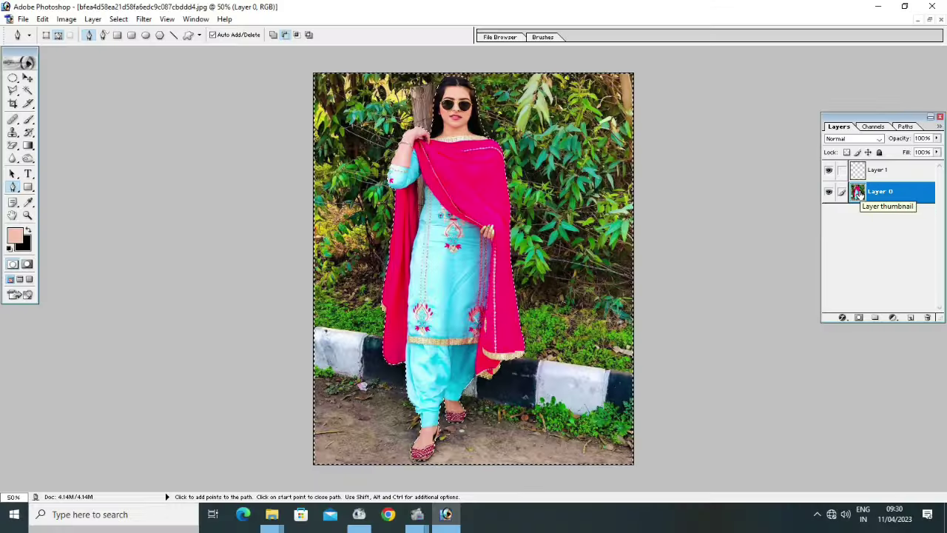
Step: Invert the figure selection and delete the background, isolating the woman on transparent Layer 0
key(Delete)
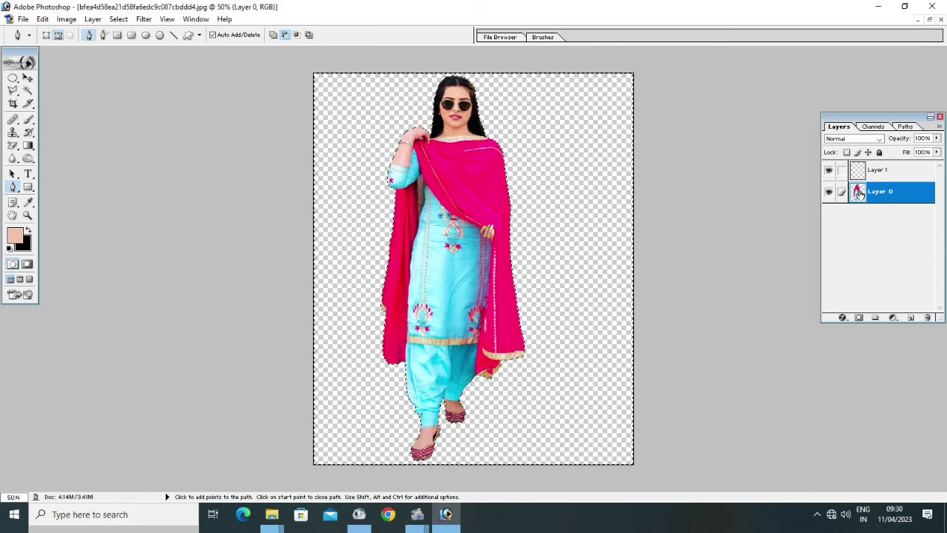
key(ctrl+z)
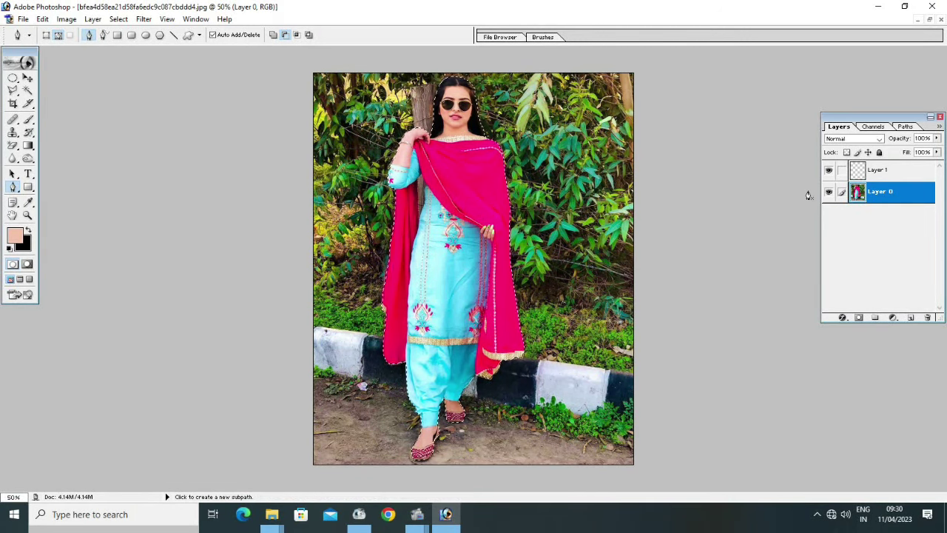
key(Delete)
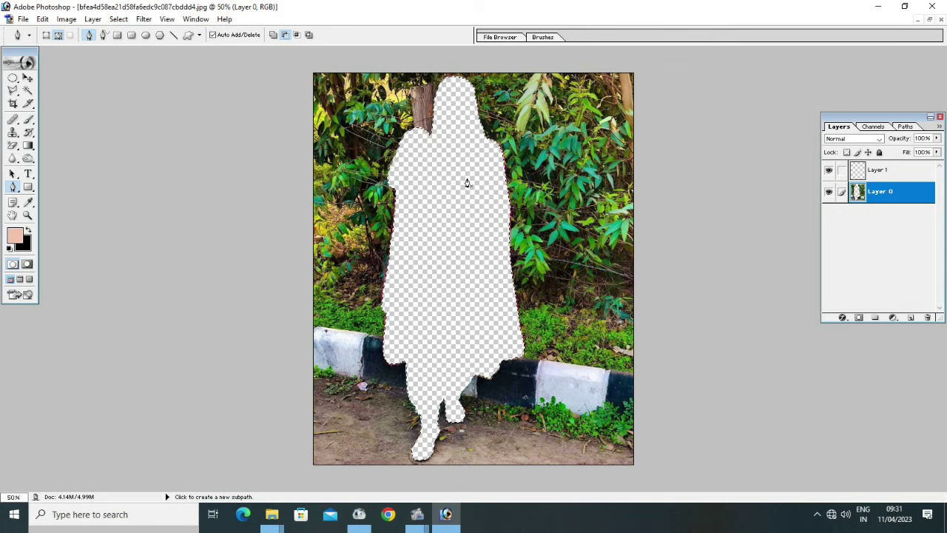
key(ctrl)
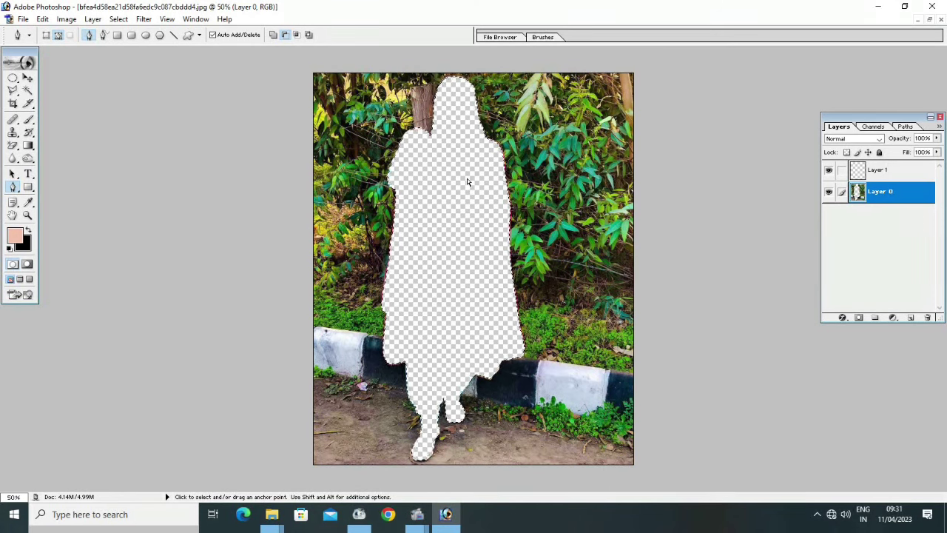
key(ctrl+z)
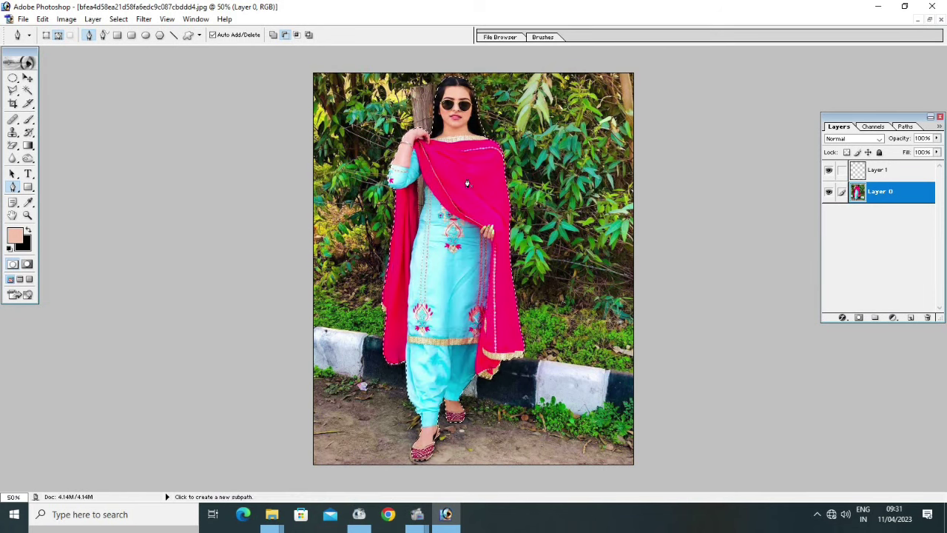
key(ctrl+shift)
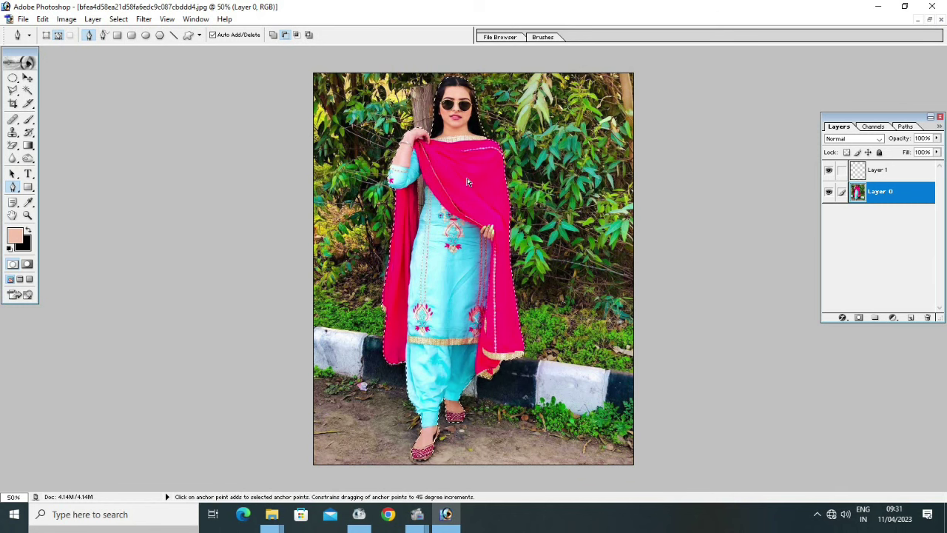
key(ctrl+shift+i)
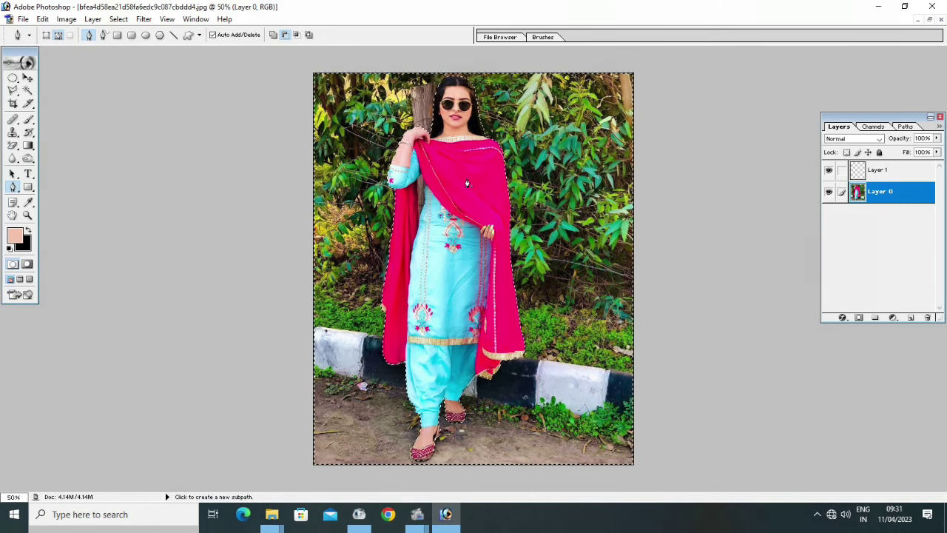
key(Delete)
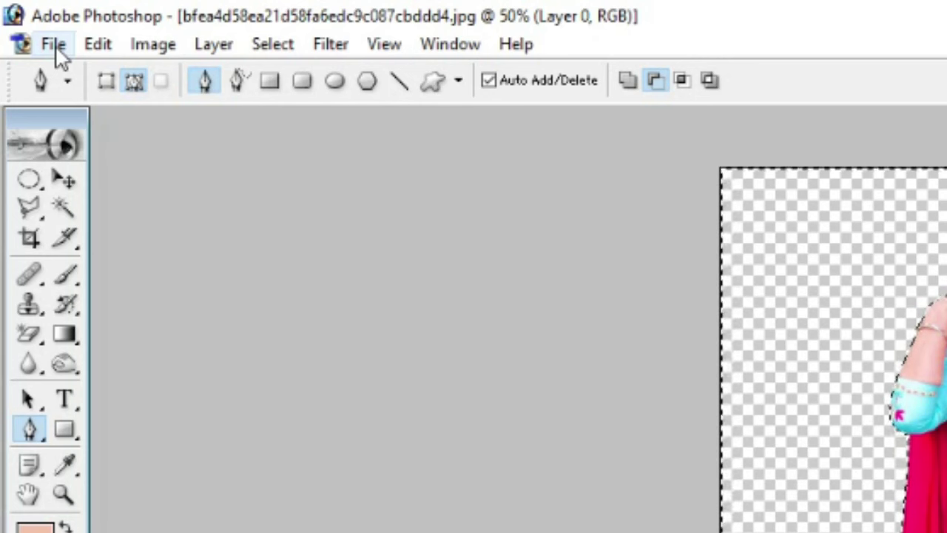
Step: Start a new document and name it dfg
click(57, 47)
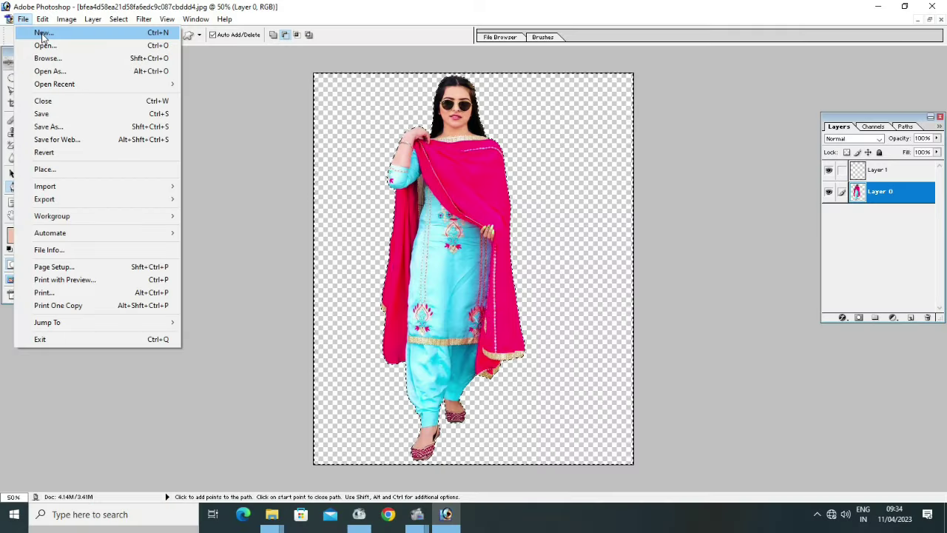
click(43, 34)
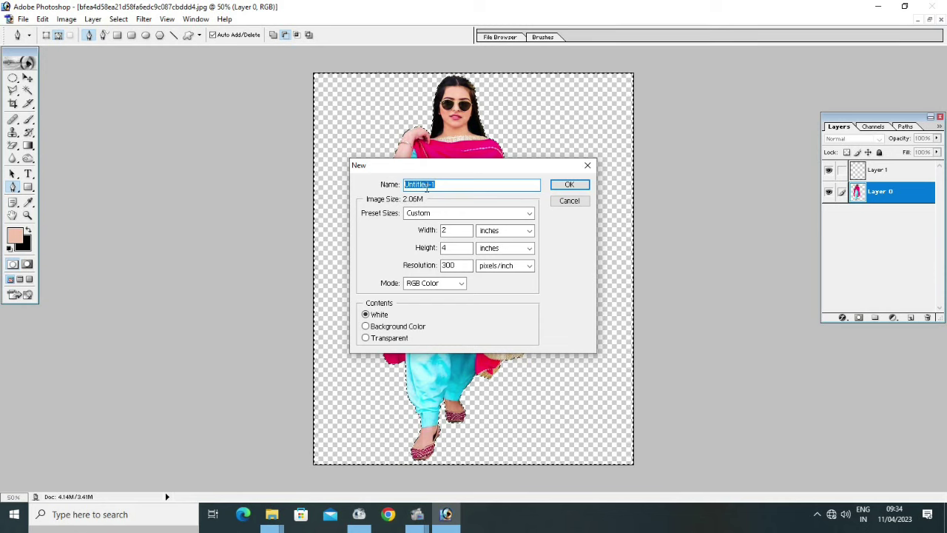
click(440, 185)
key(BackSpace)
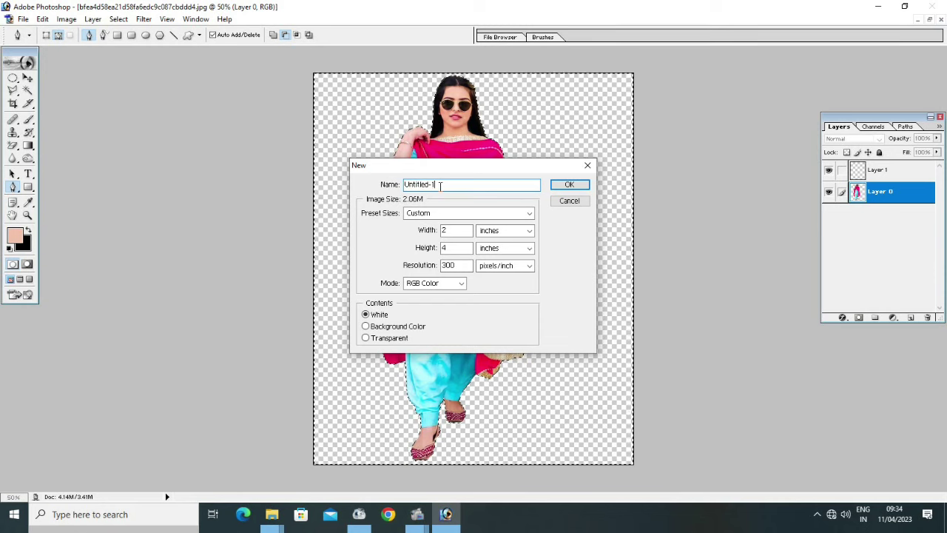
key(BackSpace)
key(BackSpace)
key(BackSpace)
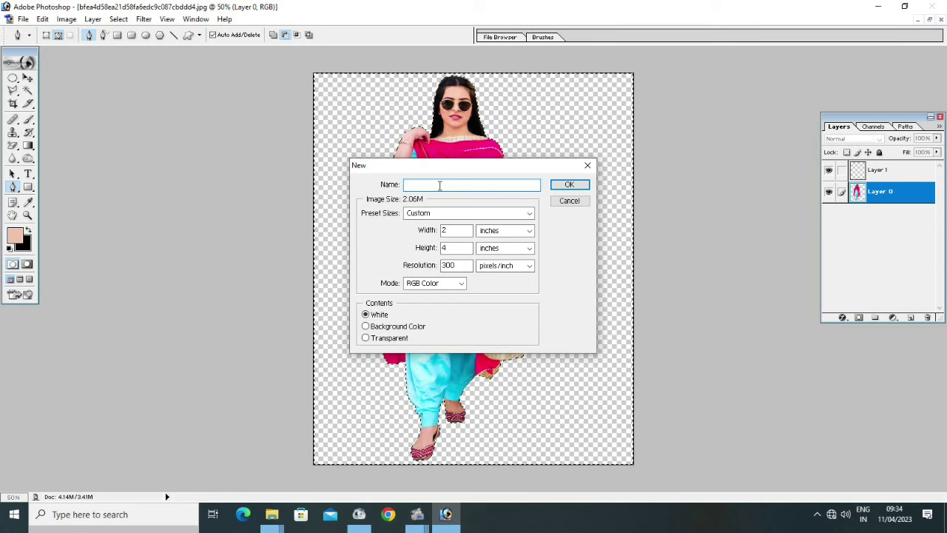
text(dfg)
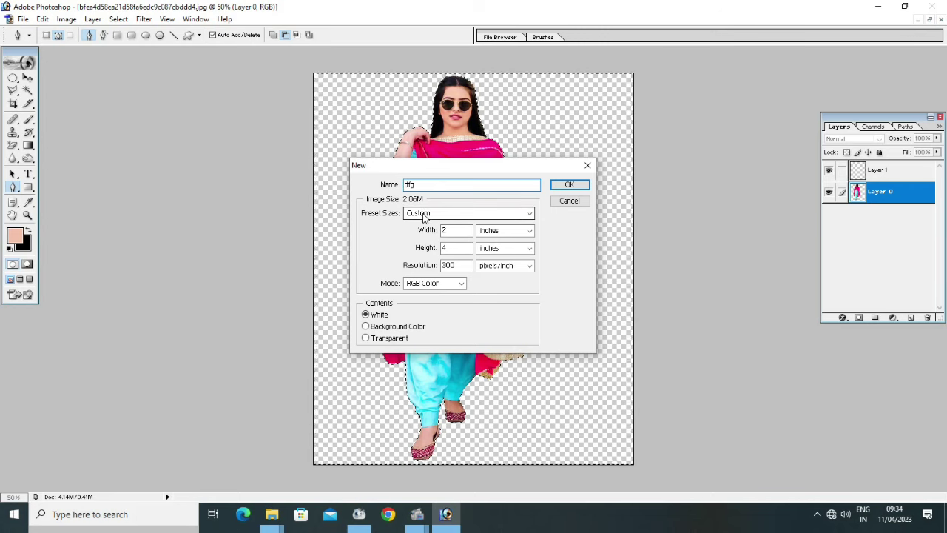
Step: Set the document to 4 x 6 inches at 300 pixels/inch with white contents and create it
click(424, 214)
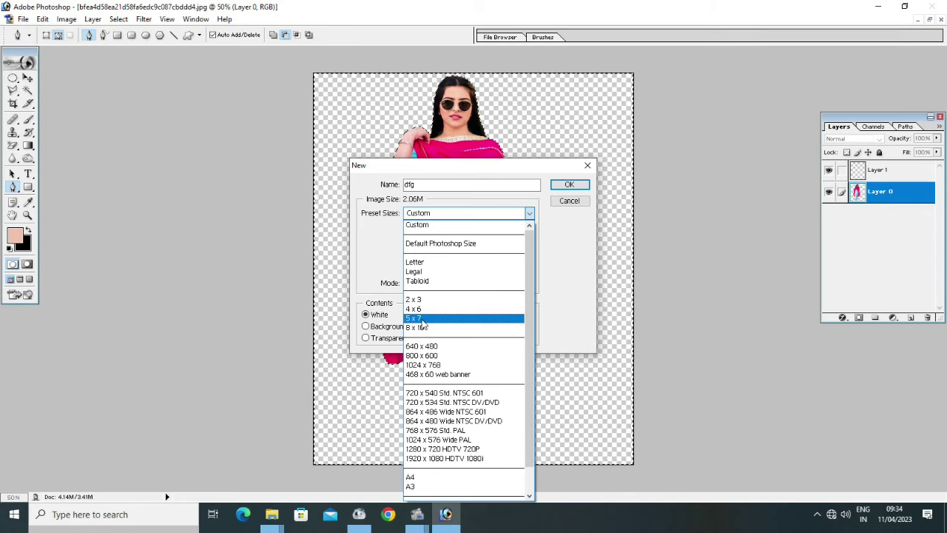
click(558, 248)
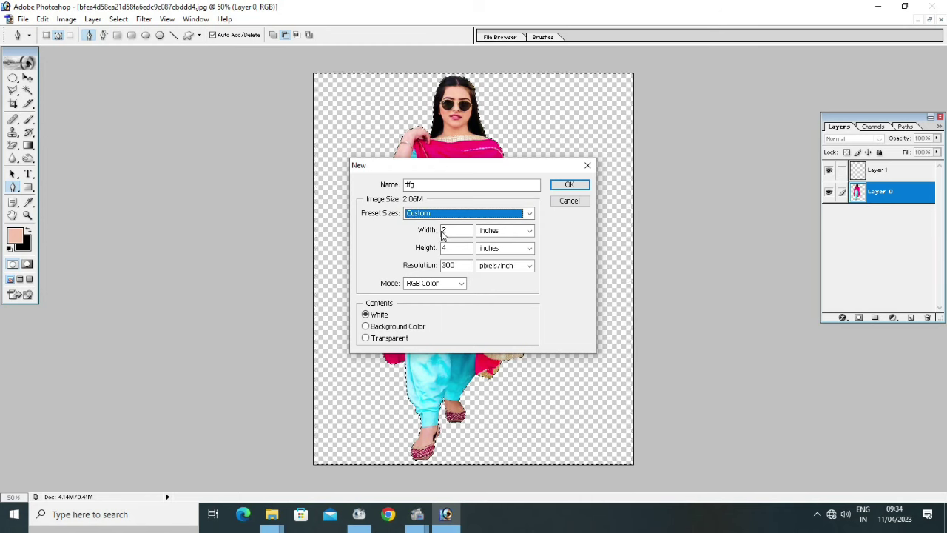
double_click(449, 231)
text(4)
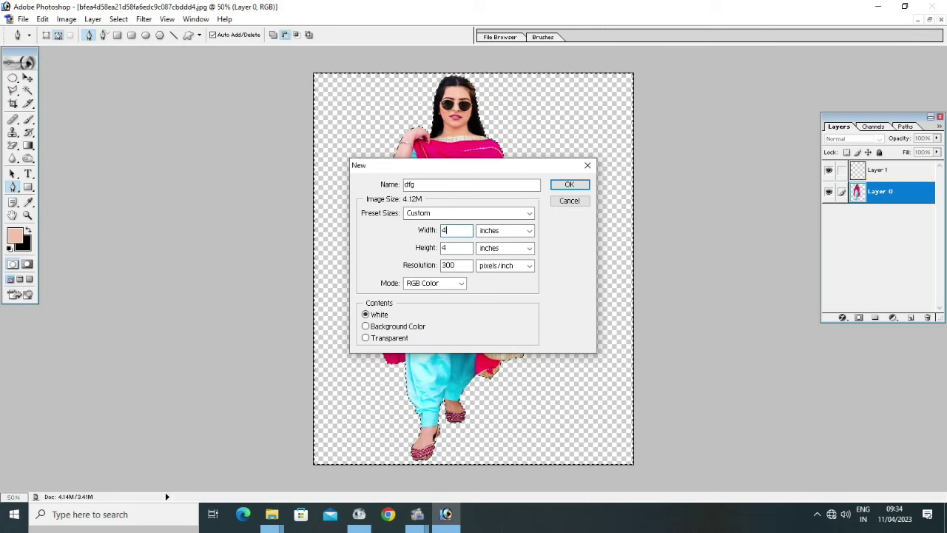
click(481, 232)
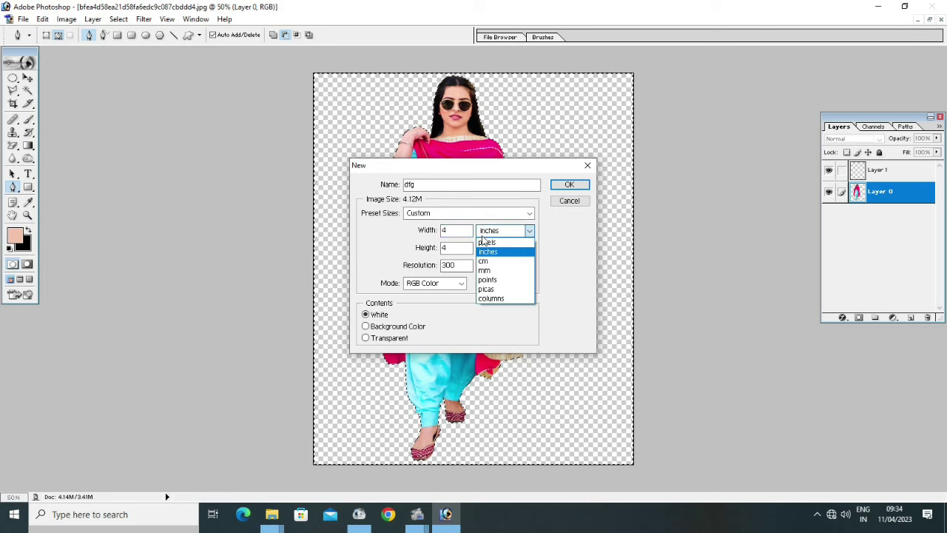
click(486, 253)
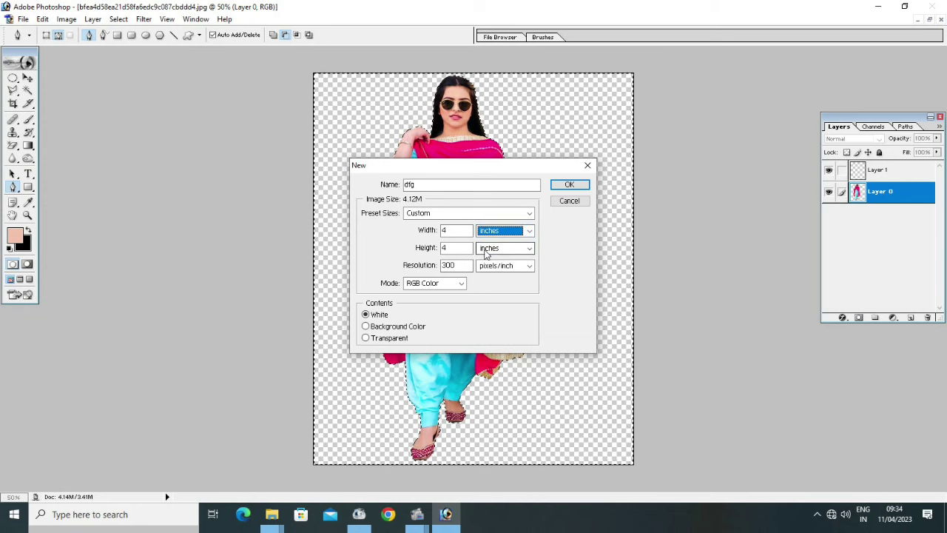
click(449, 248)
text(6)
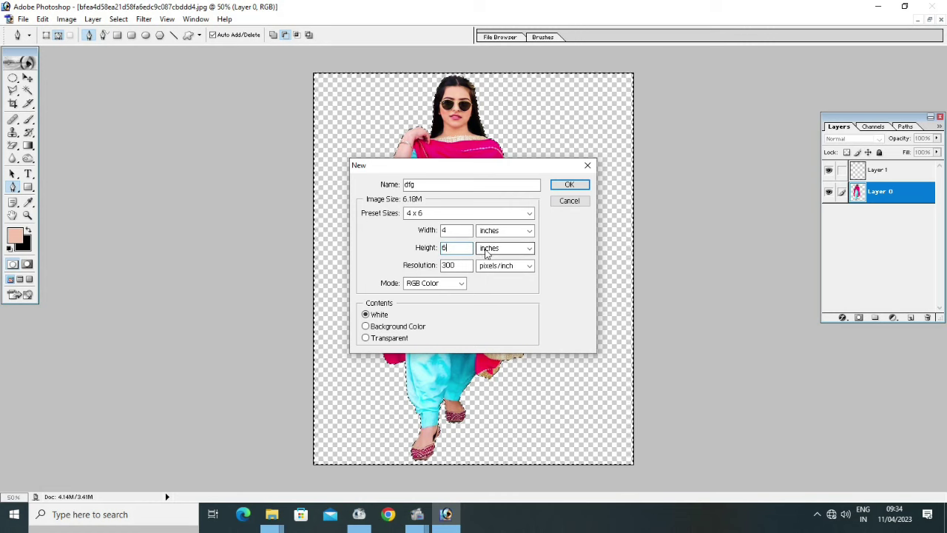
click(486, 253)
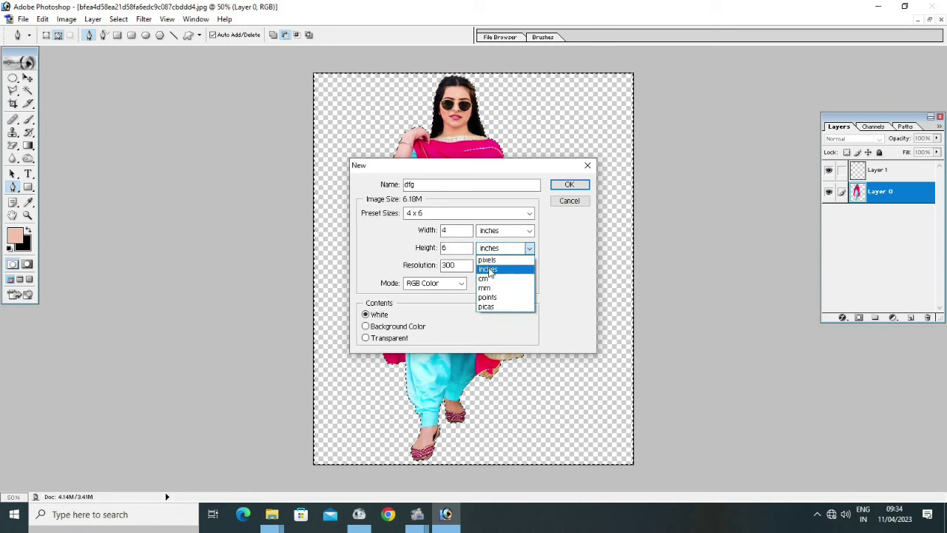
click(489, 272)
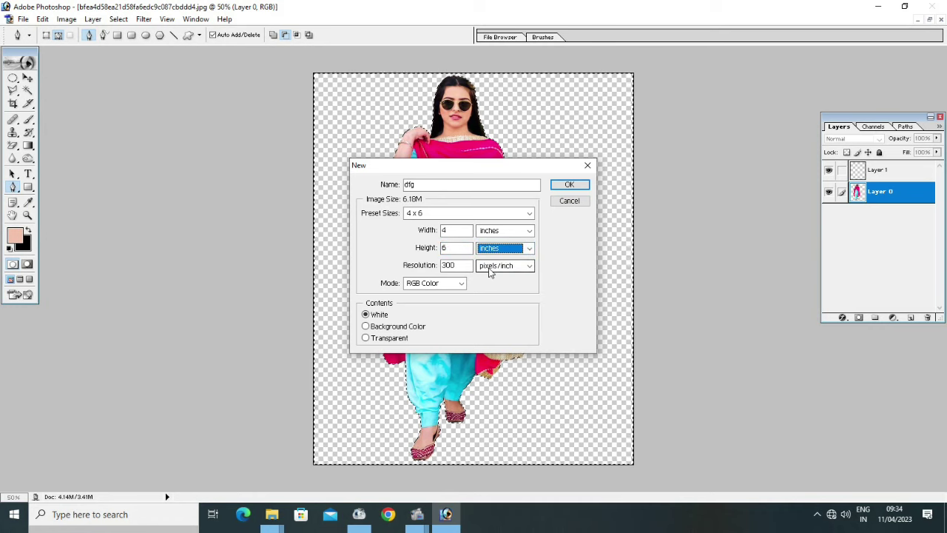
click(566, 185)
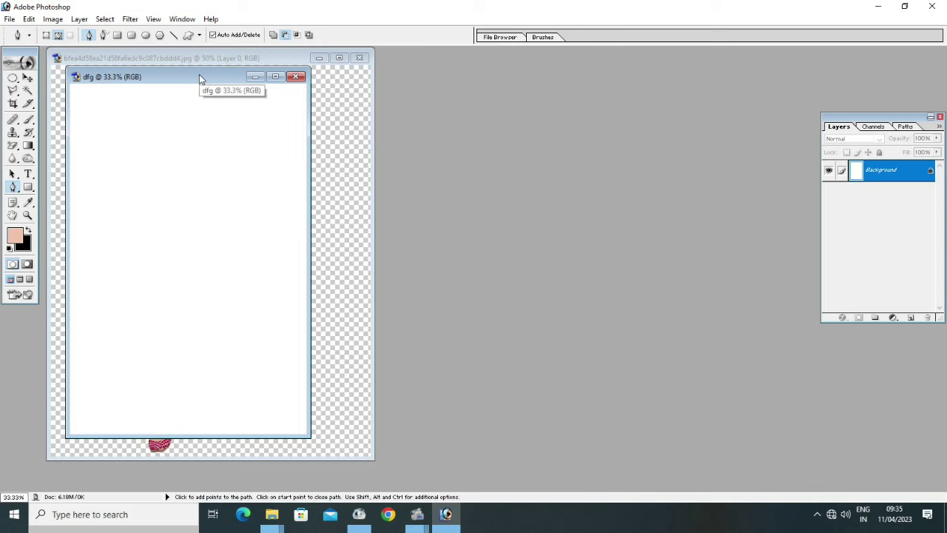
Step: Move the dfg window beside the photo and minimize Photoshop
drag(199, 75, 529, 87)
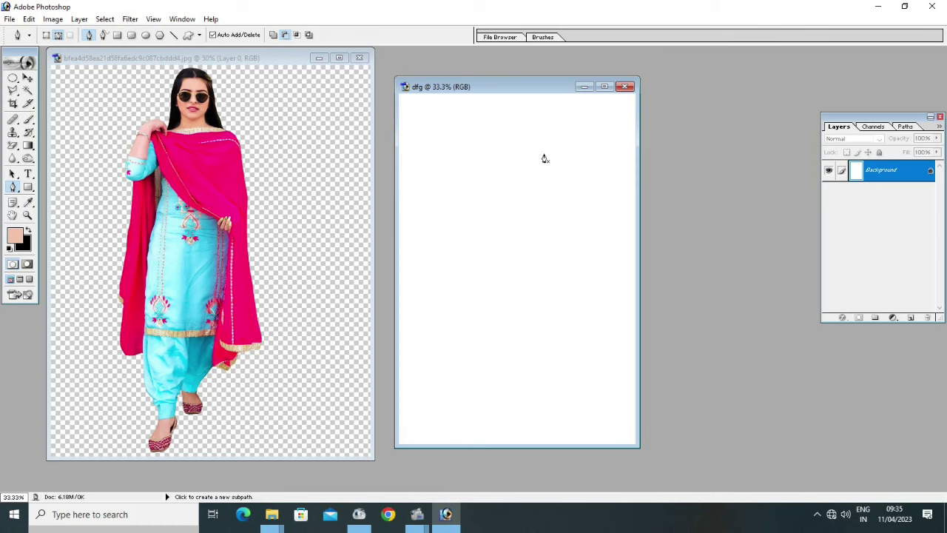
click(879, 7)
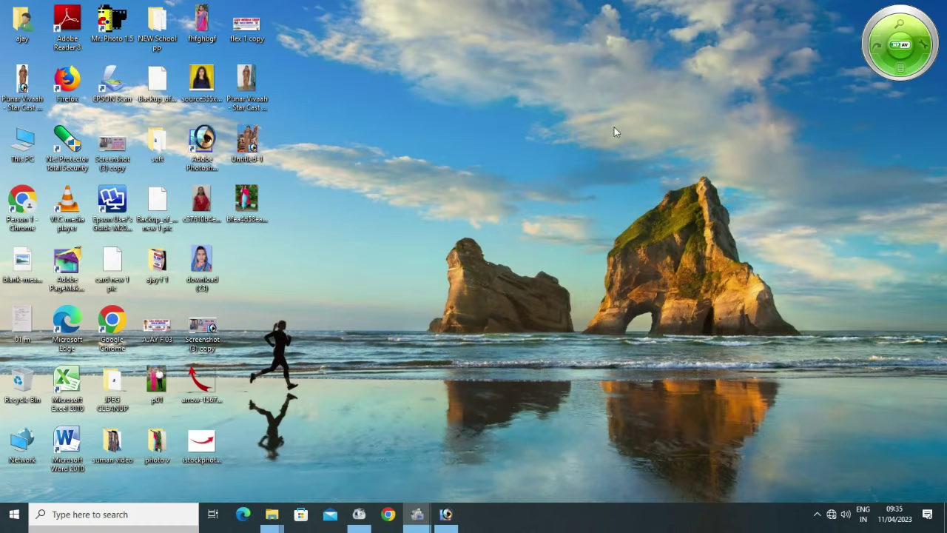
Step: Open This PC > New Volume (D:) > studio background > 4 x 6 background
double_click(30, 144)
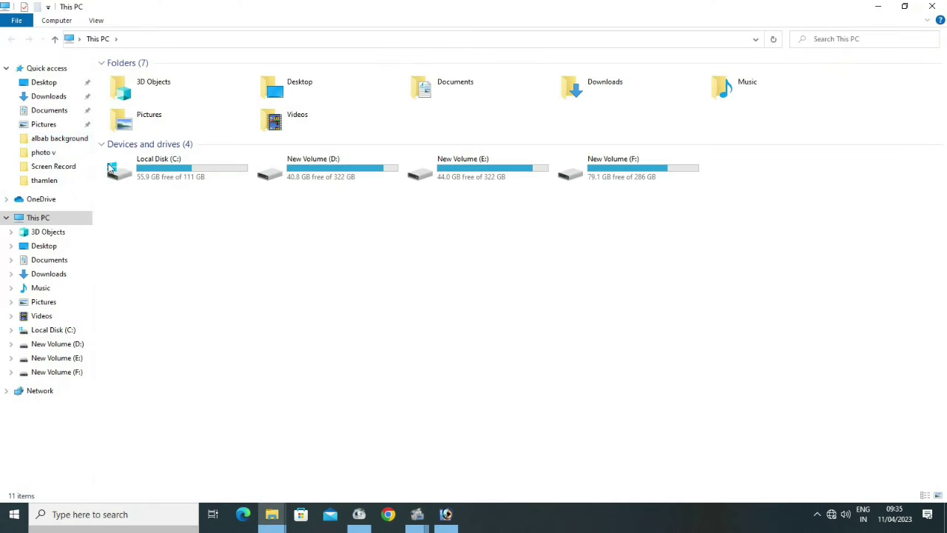
double_click(296, 176)
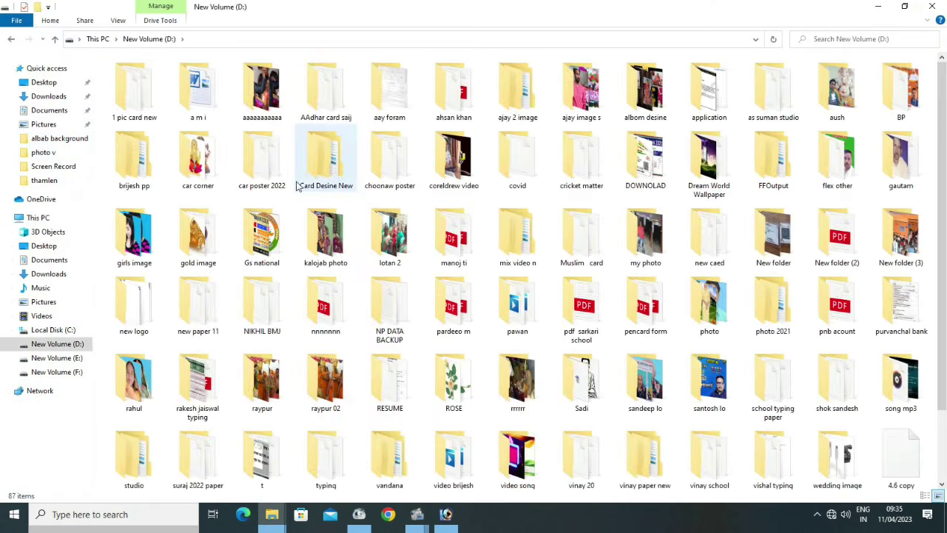
scroll(267, 231, down, 2)
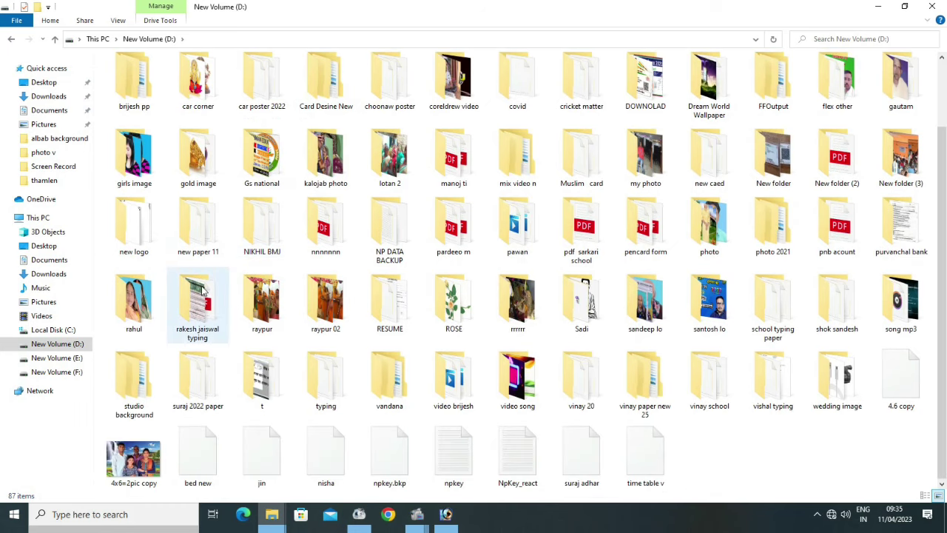
double_click(146, 370)
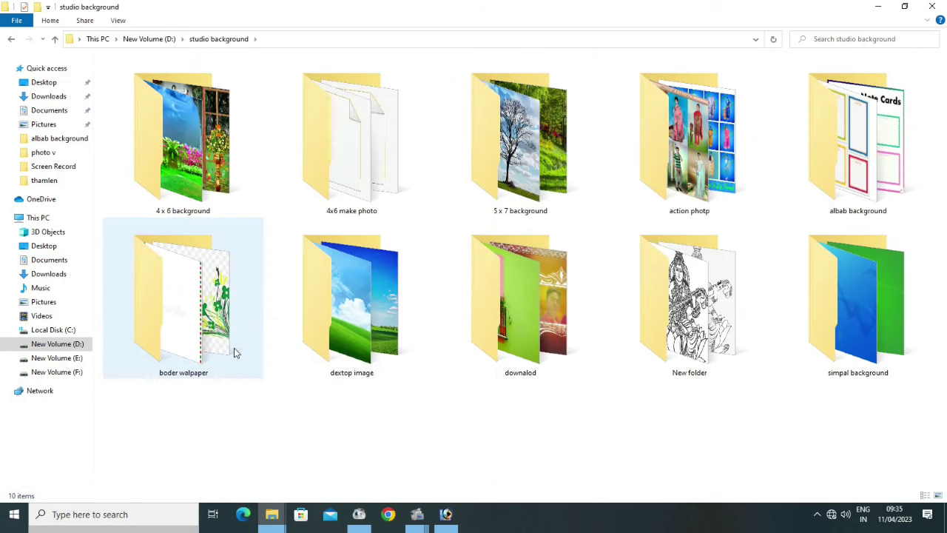
double_click(209, 182)
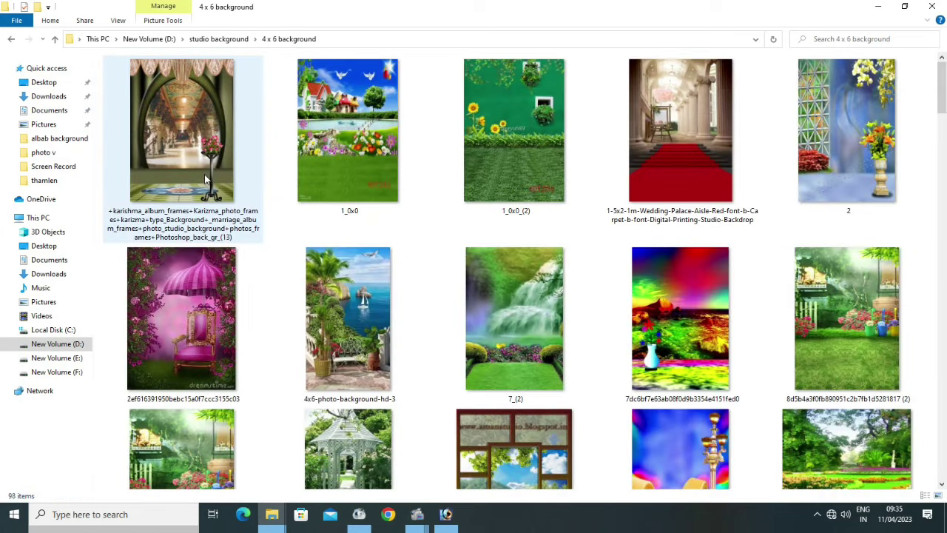
Step: Scroll to the ghf image and drag it toward the Photoshop taskbar icon
scroll(271, 265, down, 1)
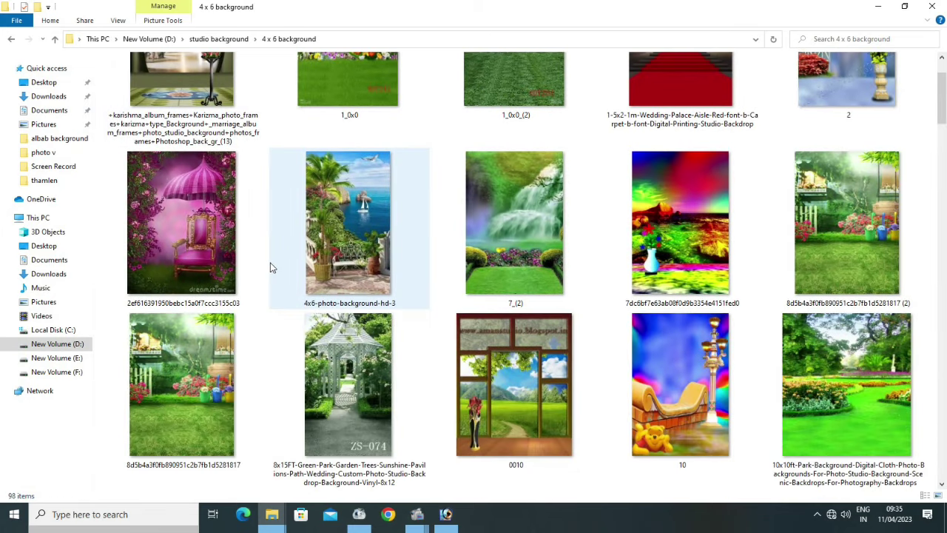
scroll(272, 268, down, 2)
scroll(272, 268, down, 2)
scroll(271, 266, down, 2)
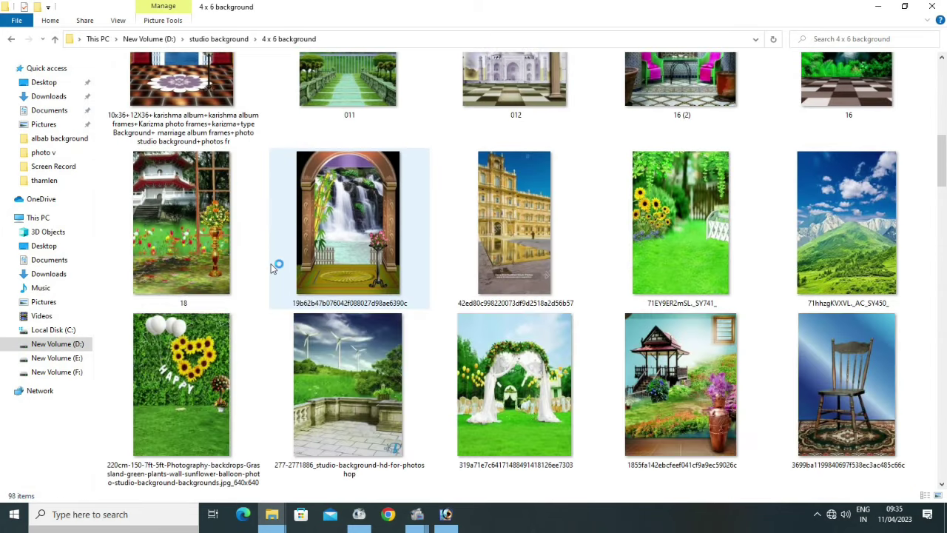
scroll(271, 266, down, 2)
scroll(271, 267, down, 2)
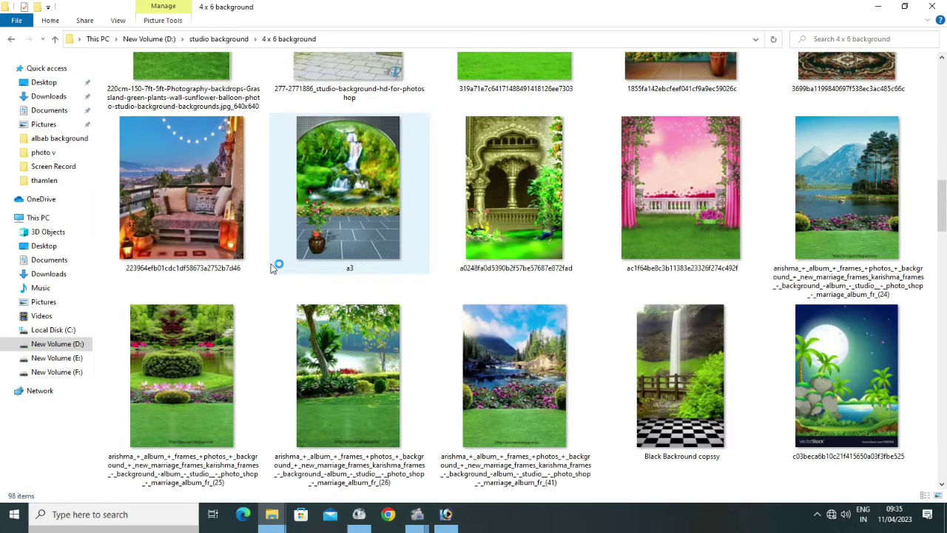
scroll(271, 267, down, 2)
scroll(271, 266, down, 2)
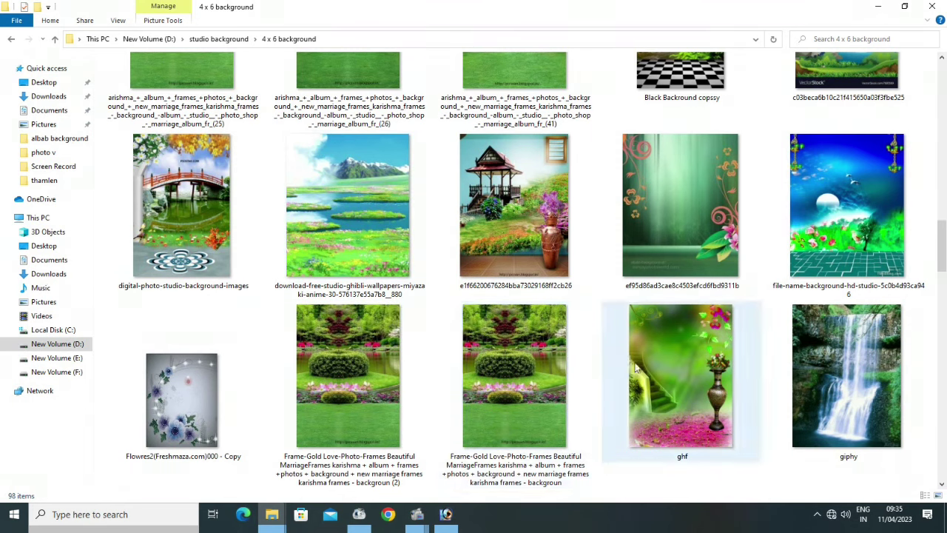
mouse_move(680, 376)
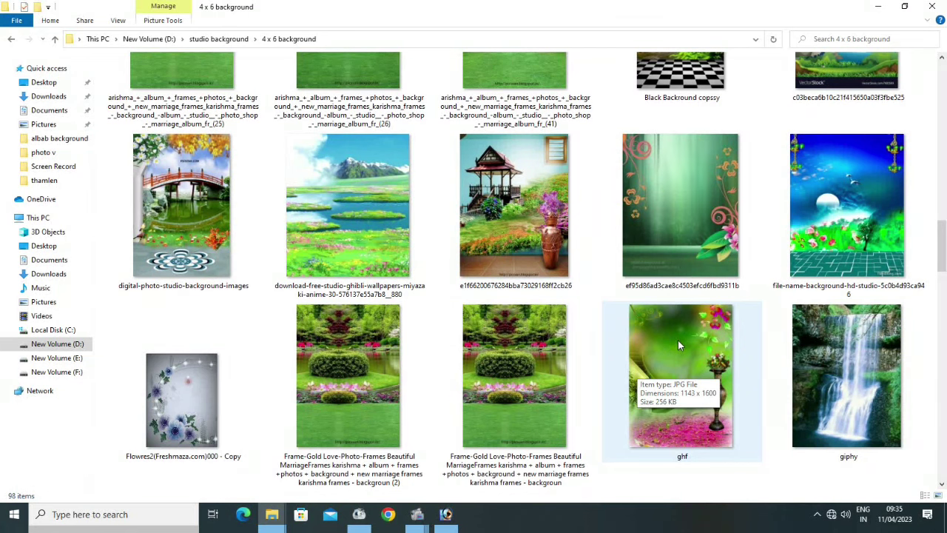
mouse_move(678, 342)
mouse_down()
mouse_move(599, 426)
mouse_move(450, 515)
mouse_up()
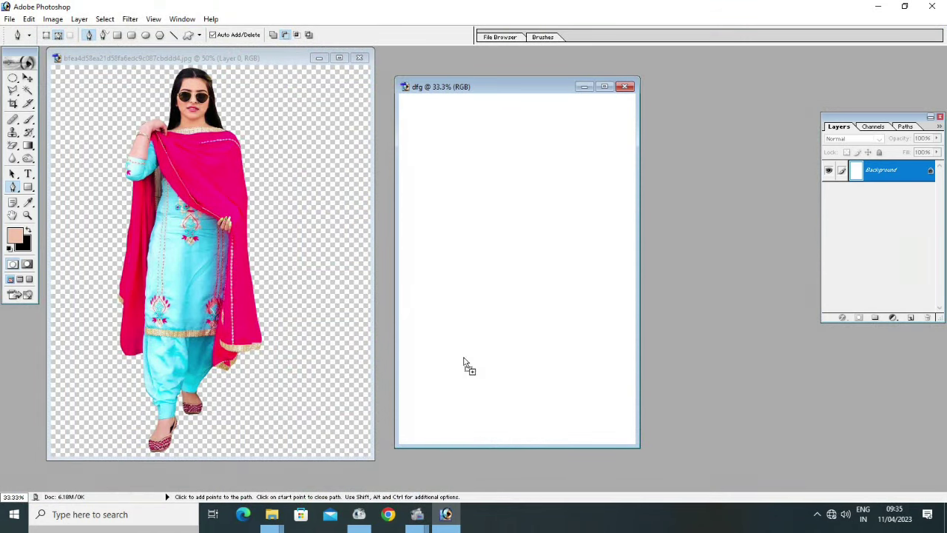
Step: Open ghf.jpg and copy it with the Move tool into dfg as Layer 1, then minimize ghf
drag(450, 514, 466, 301)
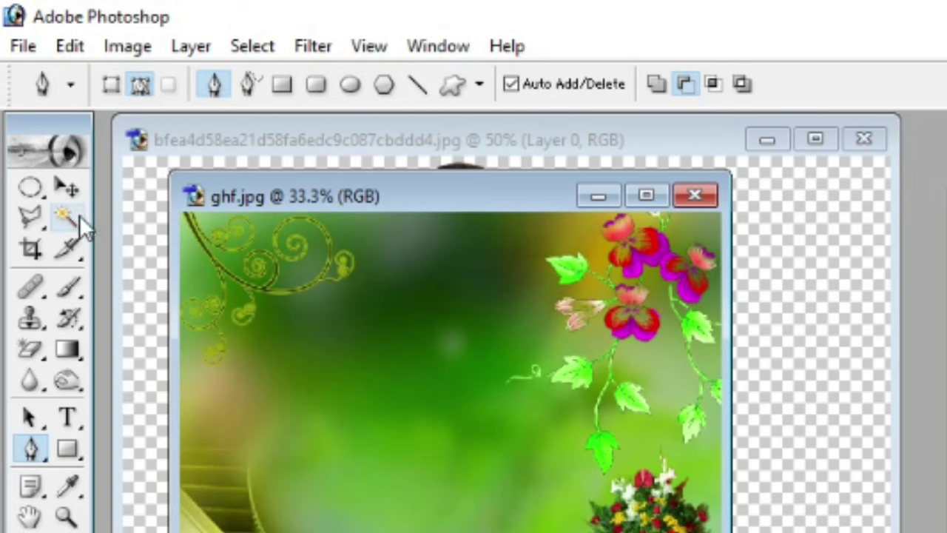
click(65, 186)
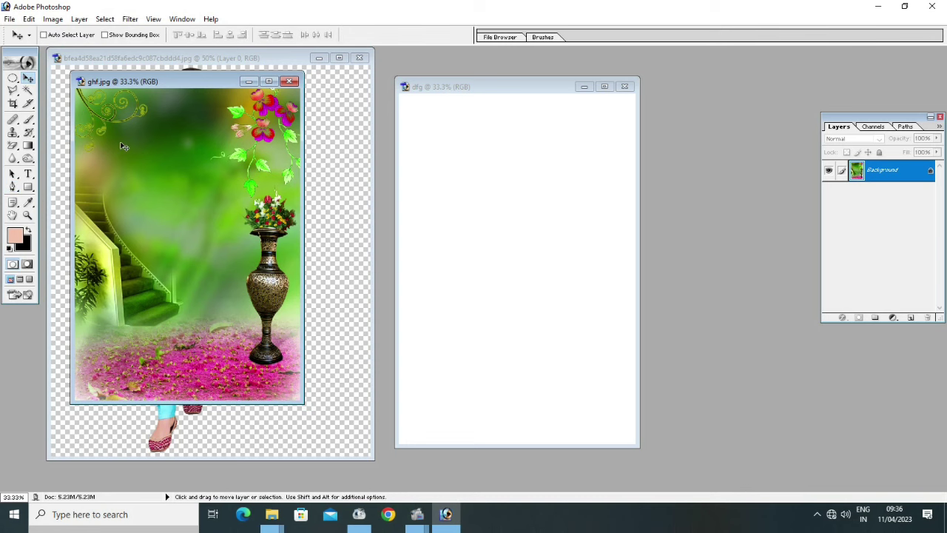
drag(216, 163, 468, 200)
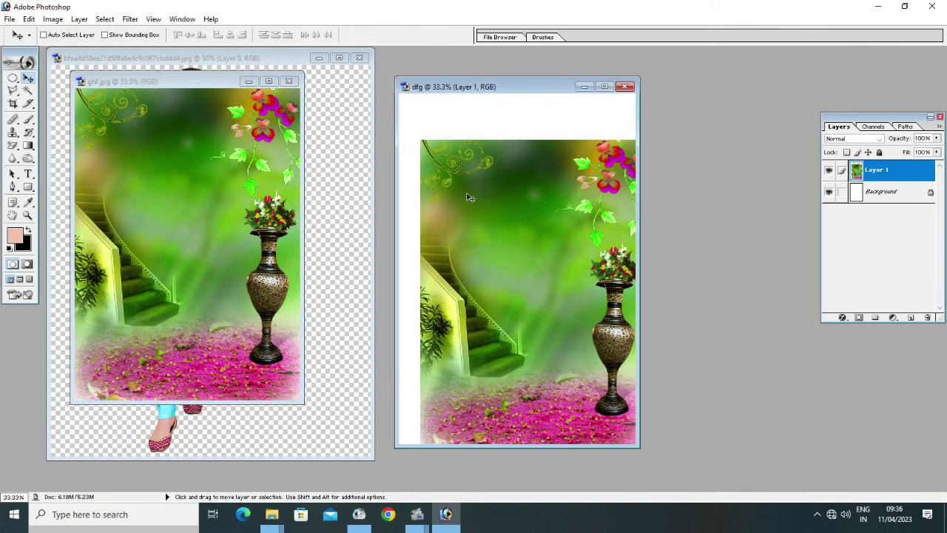
click(249, 82)
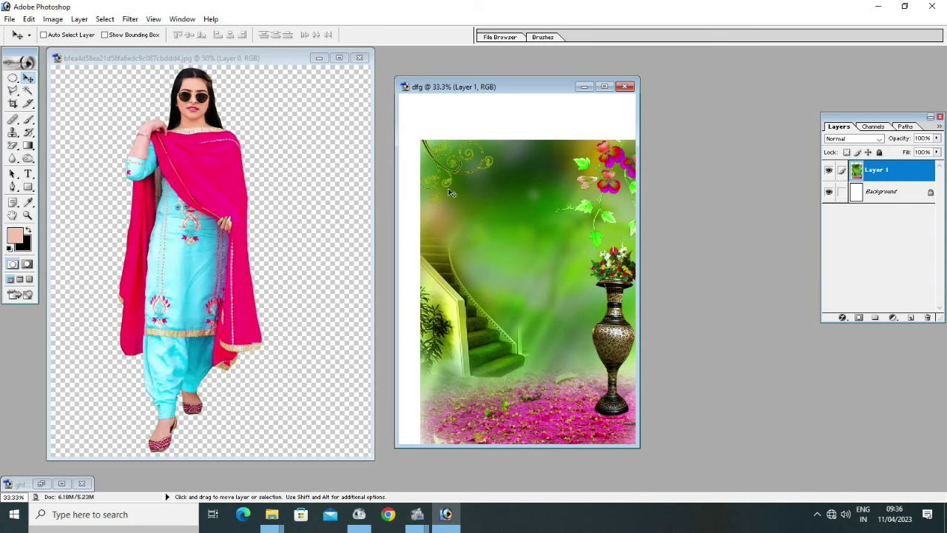
drag(466, 208, 456, 191)
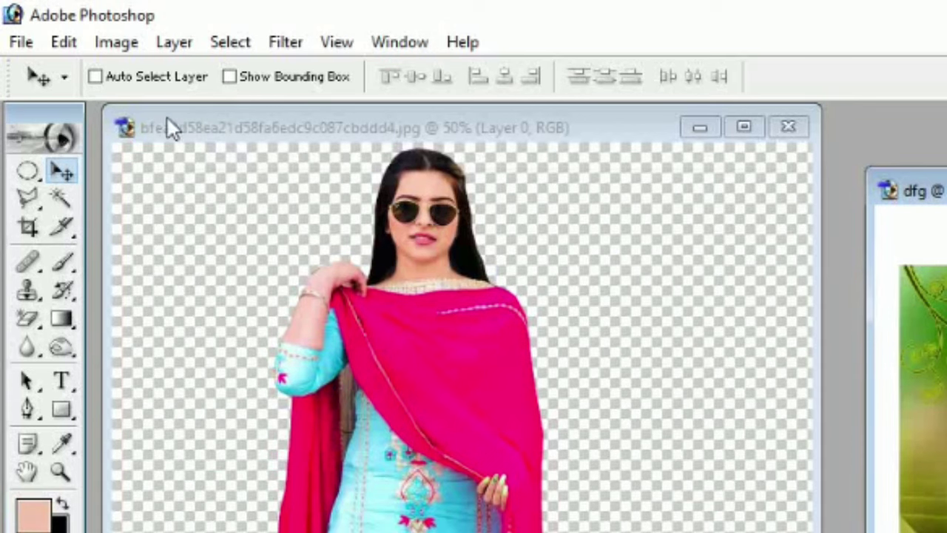
Step: Enable Auto Select Layer and Show Bounding Box, then scale and position the green background over the dfg canvas
click(96, 78)
click(230, 77)
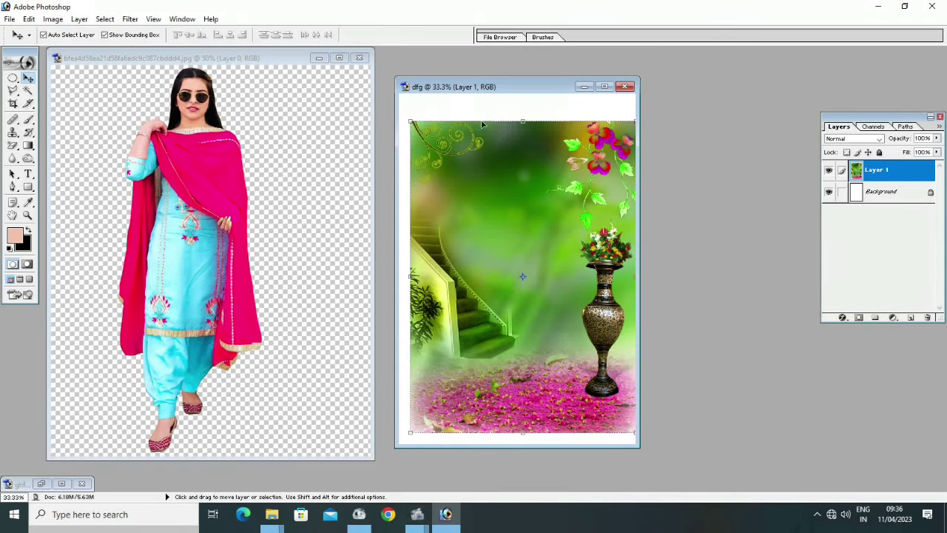
click(501, 197)
drag(502, 196, 493, 171)
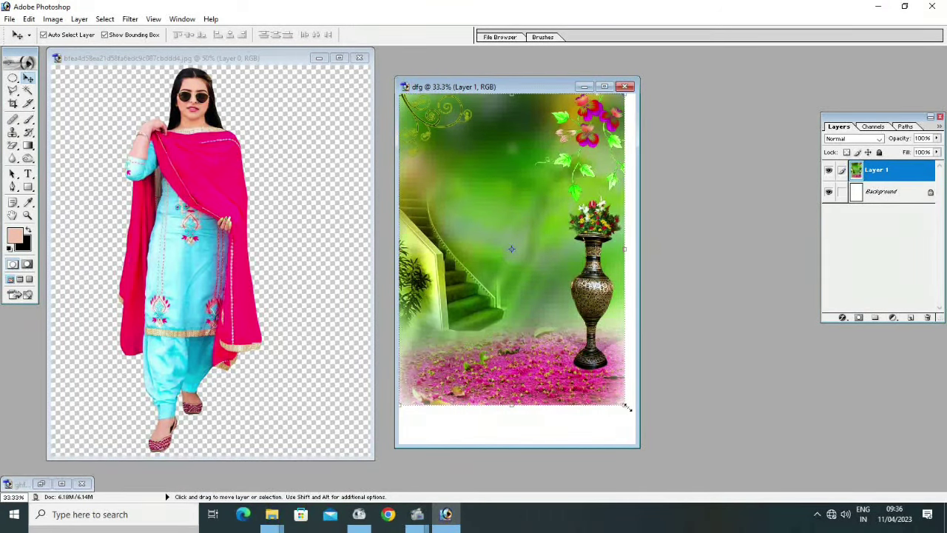
drag(627, 408, 653, 461)
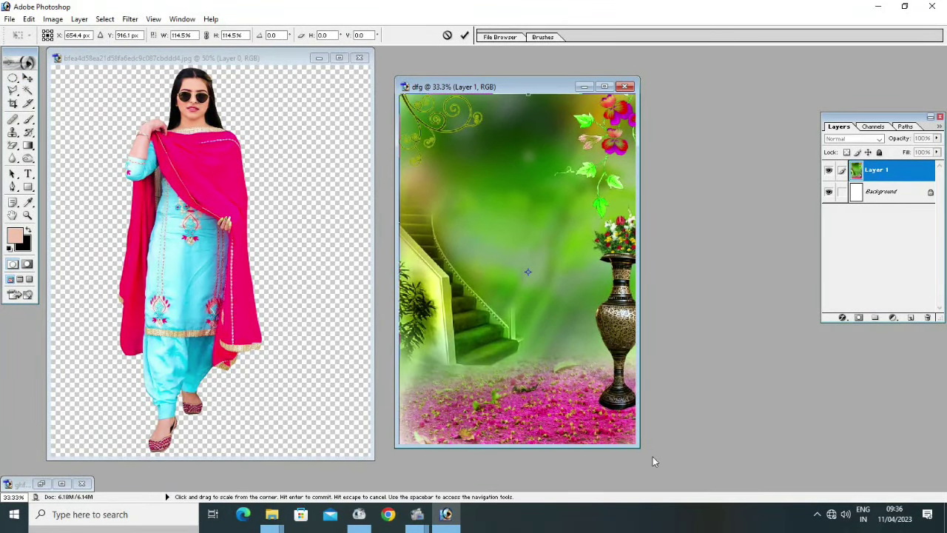
key(Return)
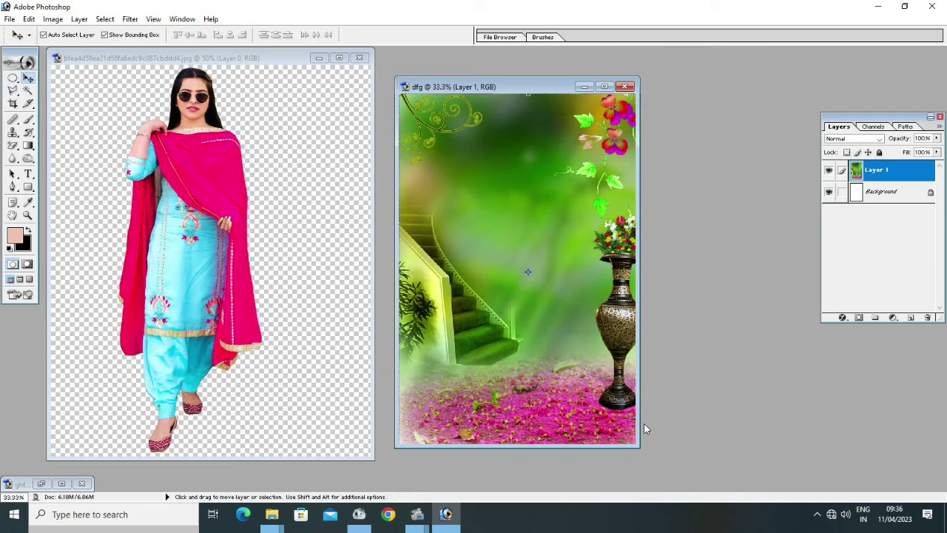
drag(592, 375, 583, 372)
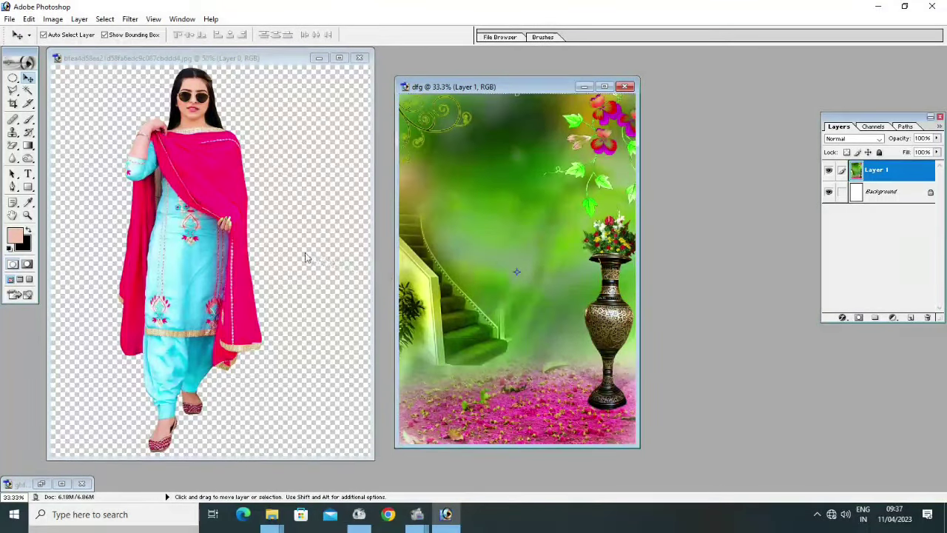
Step: Bring the woman cut-out into the dfg image as Layer 2, maximize it, and centre her
click(205, 191)
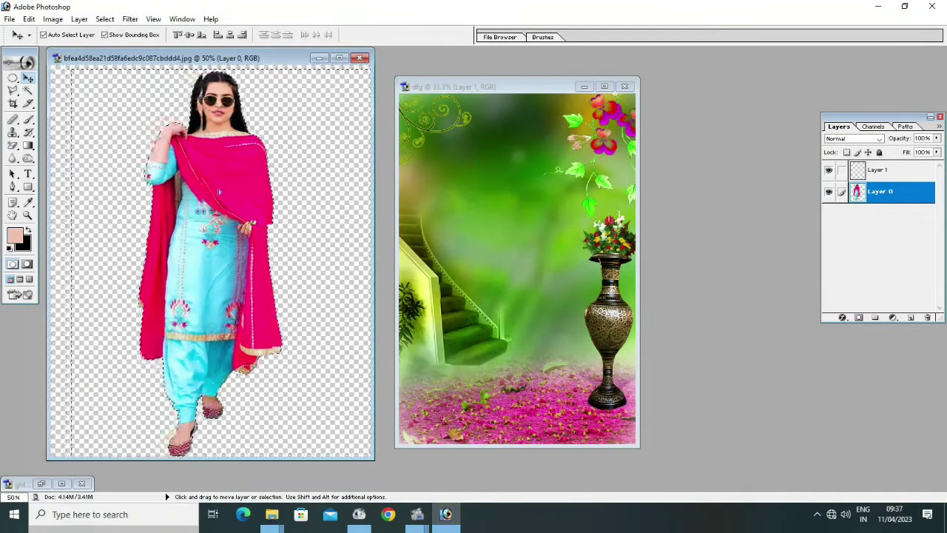
drag(219, 192, 431, 209)
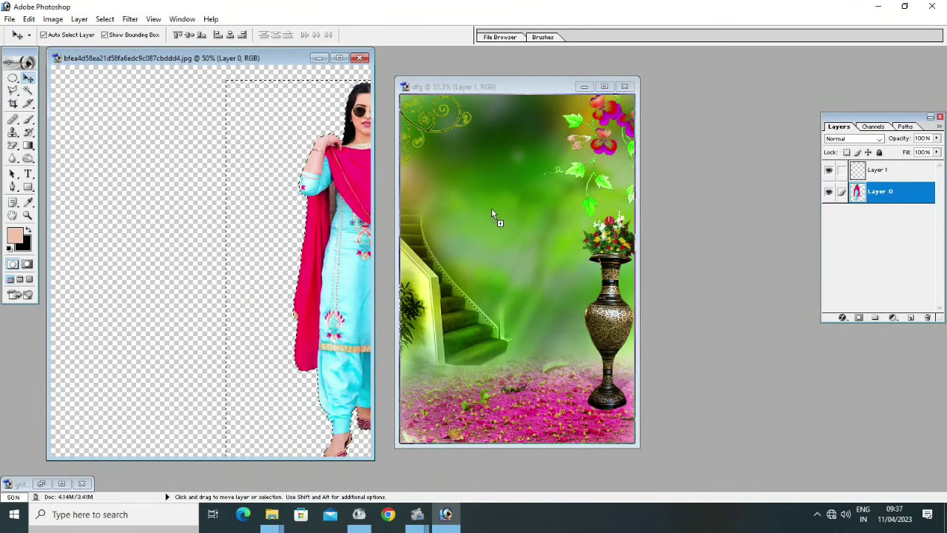
drag(492, 210, 495, 211)
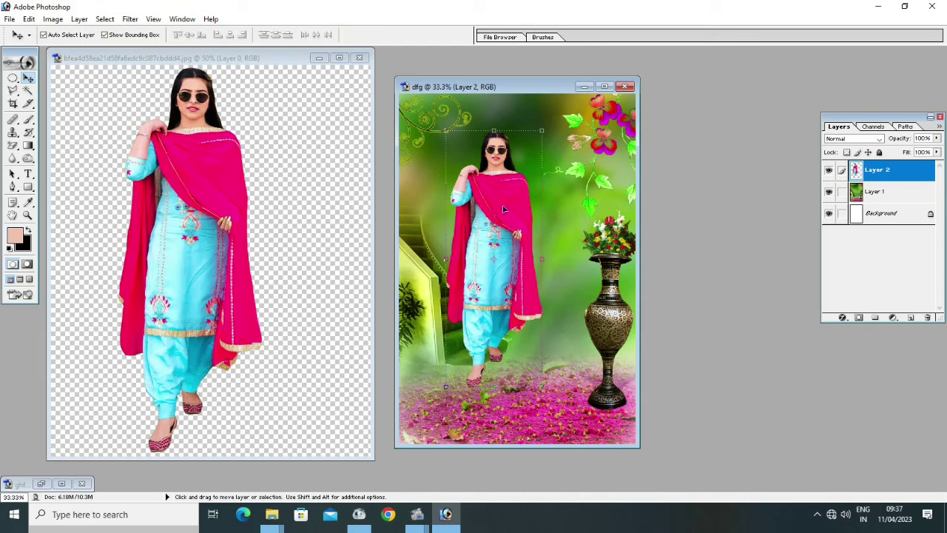
click(604, 87)
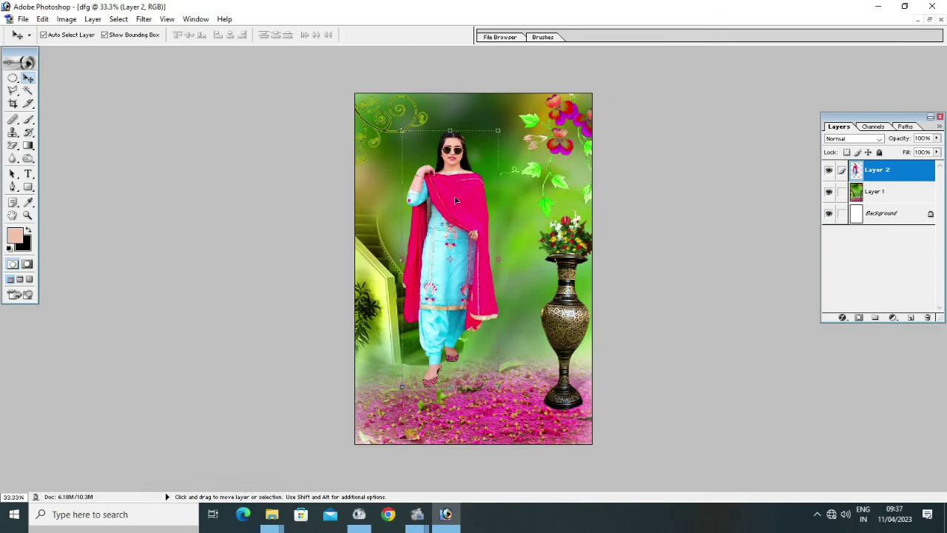
drag(456, 200, 447, 250)
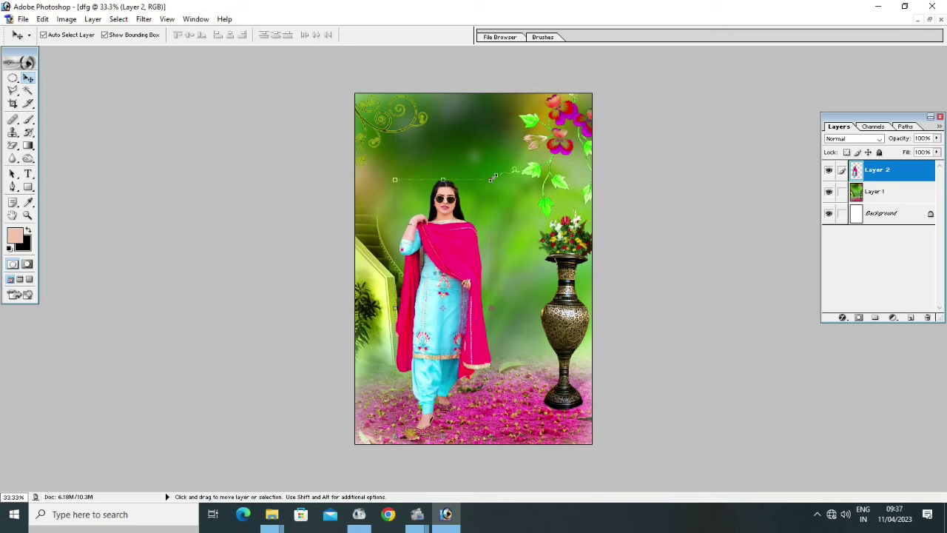
Step: Scale the woman up to stand taller and nudge her slightly right
drag(492, 179, 548, 117)
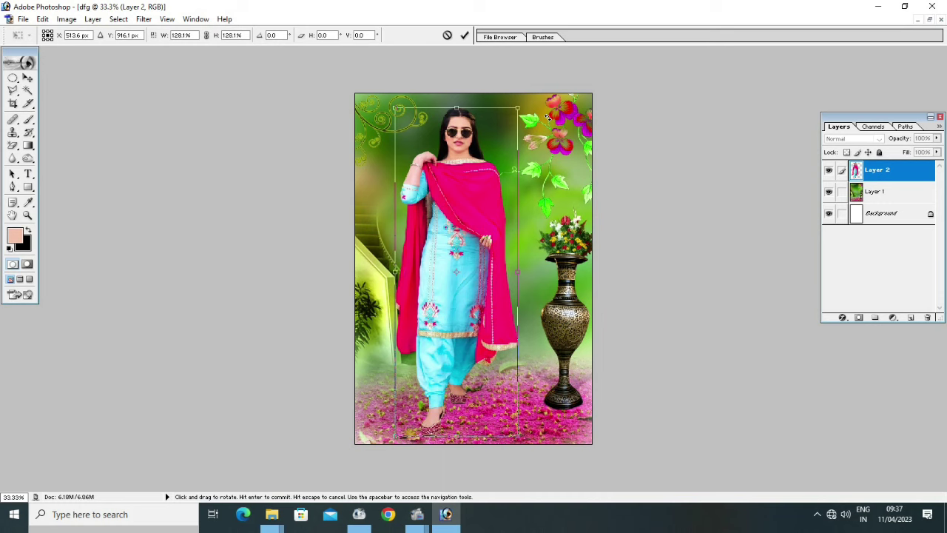
key(Return)
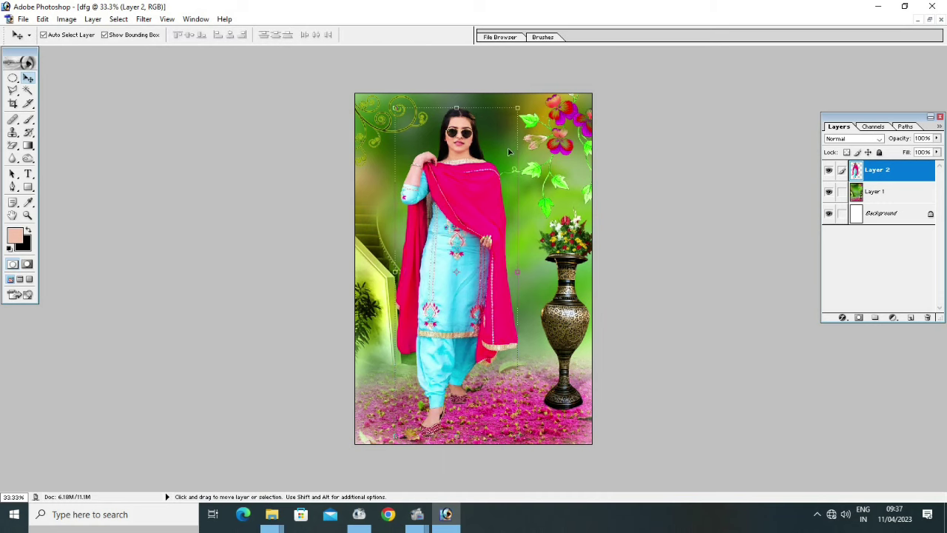
key(shift+Right)
key(shift+Right)
key(shift+Right)
key(shift+Right)
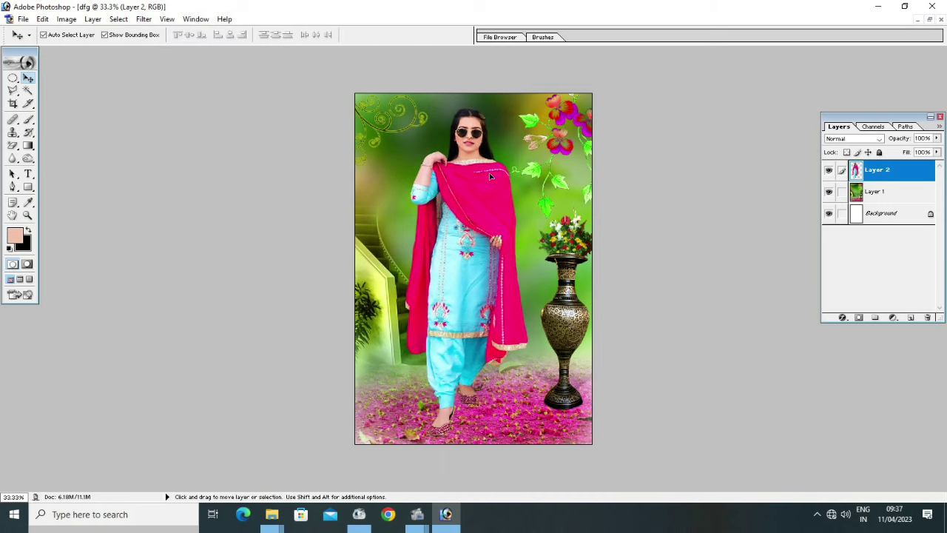
key(shift+Right)
key(shift+Right)
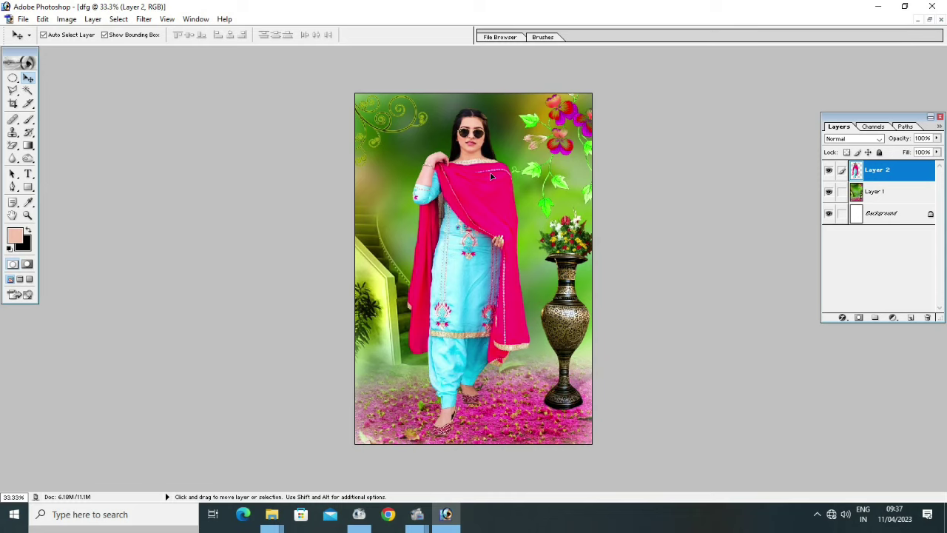
Step: Nudge the floral background Layer 1 a few steps left and up
click(570, 192)
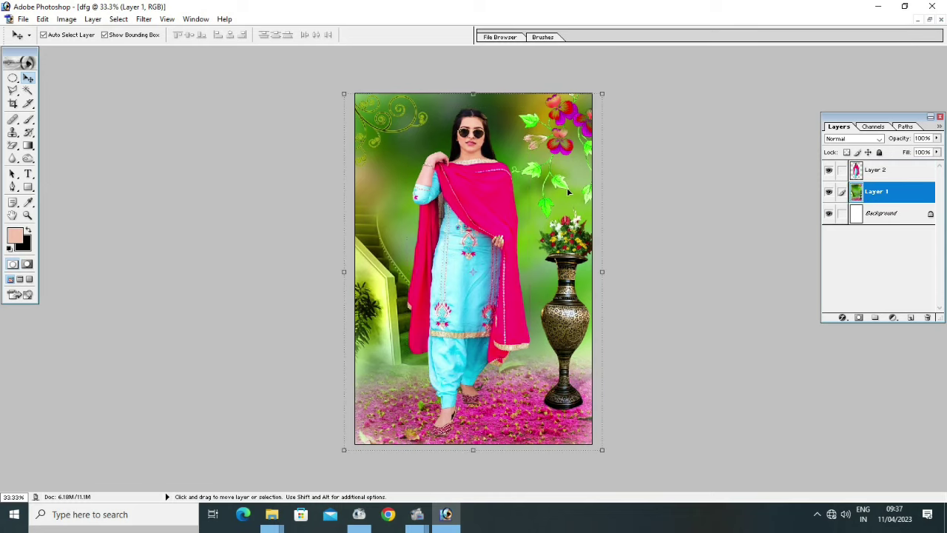
key(Left)
key(Left)
key(Left)
key(Left)
key(Left)
key(Left)
key(Left)
key(Left)
key(Left)
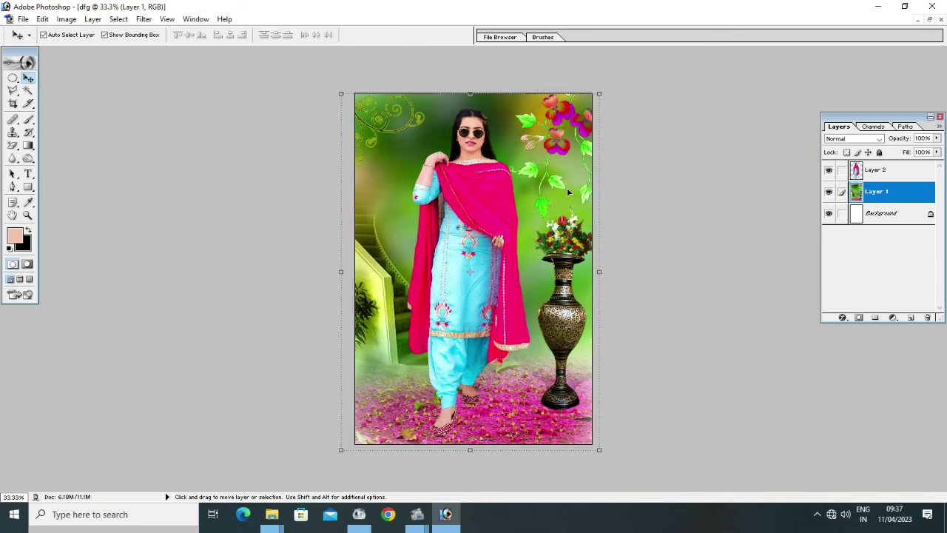
key(Left)
key(Left)
key(Left)
key(Left)
key(Left)
key(Left)
key(Left)
key(Left)
key(Left)
key(Left)
key(Left)
key(Left)
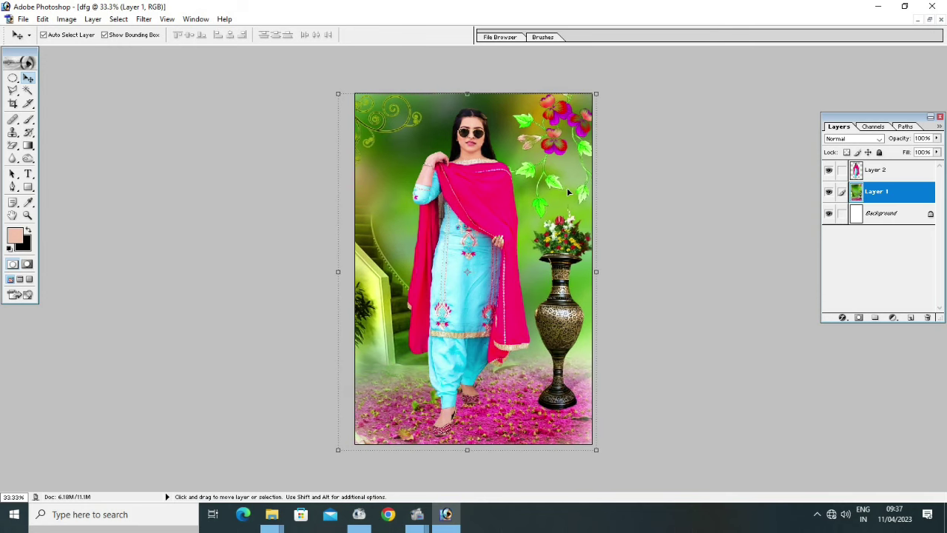
key(Left)
key(Left)
key(Left)
key(Left)
key(Left)
key(Left)
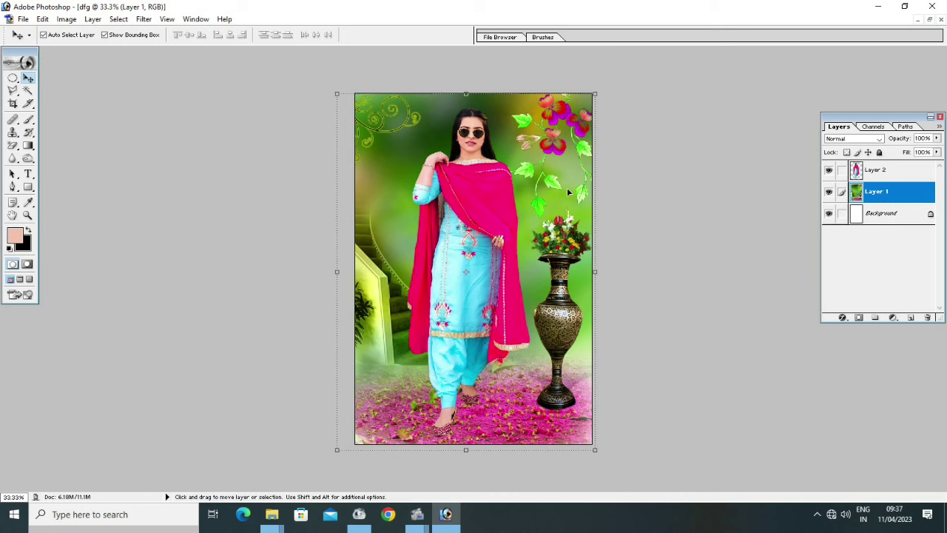
key(Up)
key(Up)
key(Up)
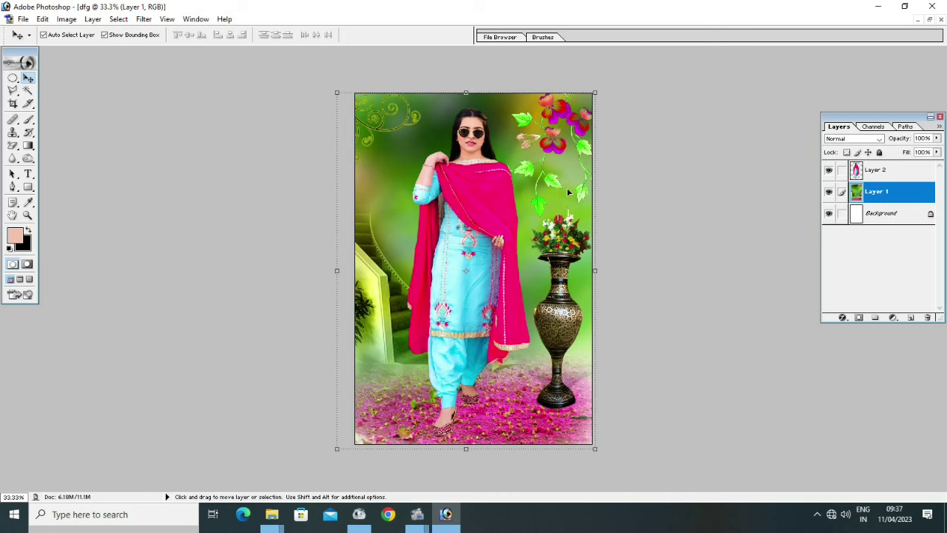
key(Up)
key(Up)
key(Up)
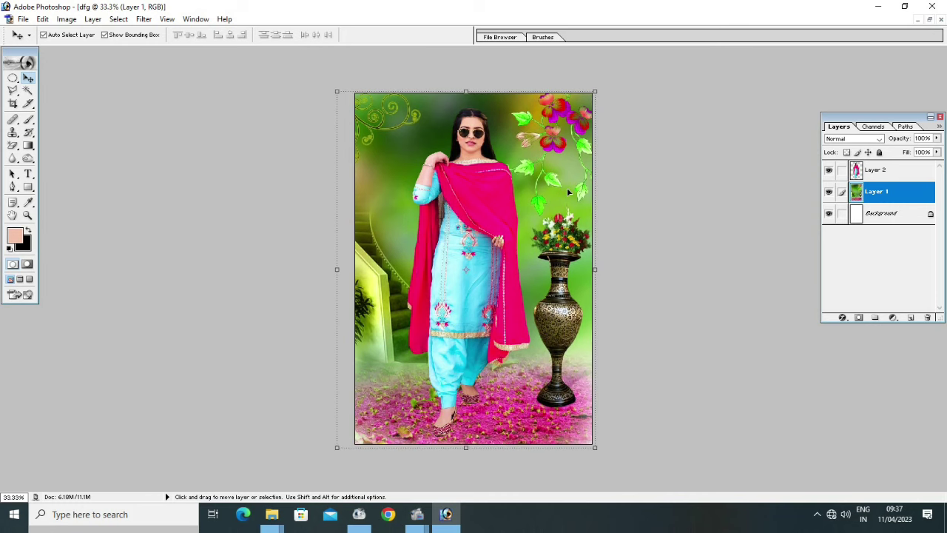
Step: Shrink the woman very slightly and shift her a few pixels right
click(497, 214)
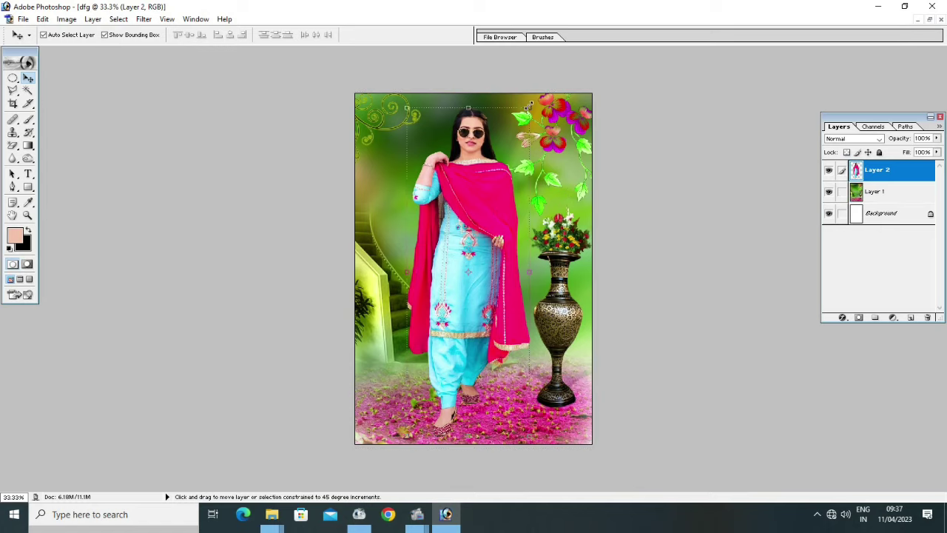
drag(529, 106, 528, 109)
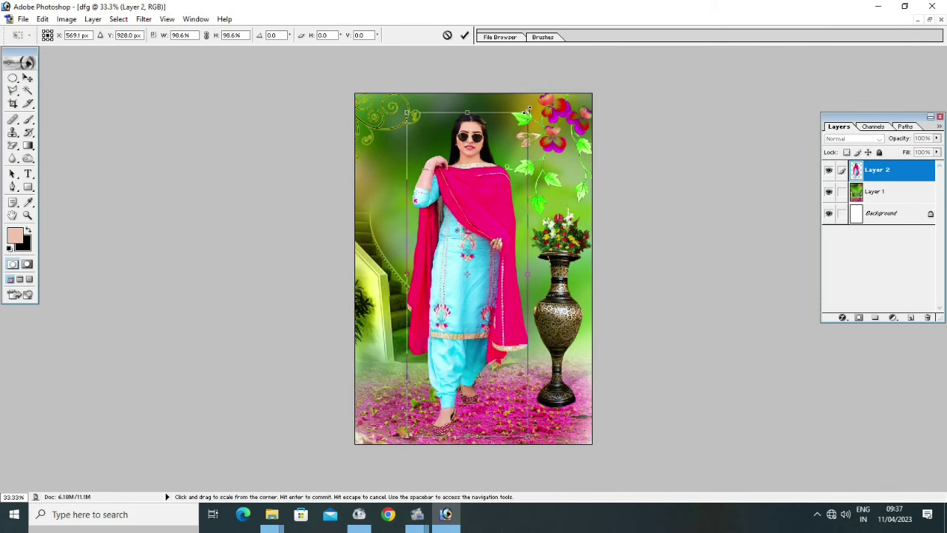
key(Return)
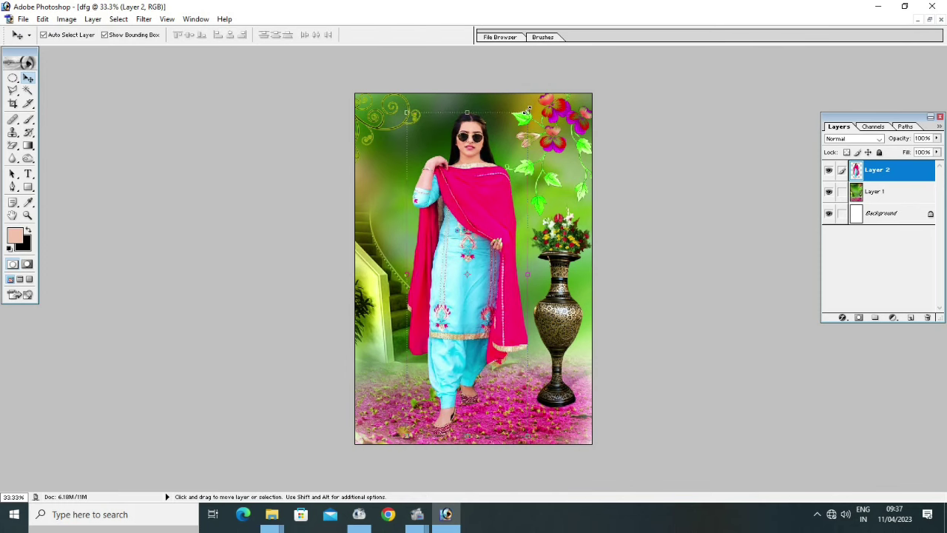
drag(528, 108, 530, 110)
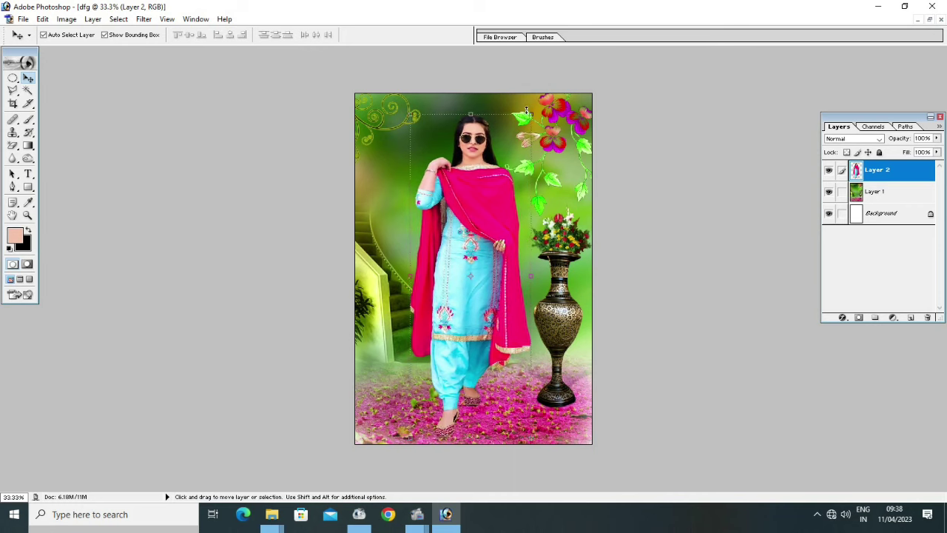
drag(528, 109, 532, 109)
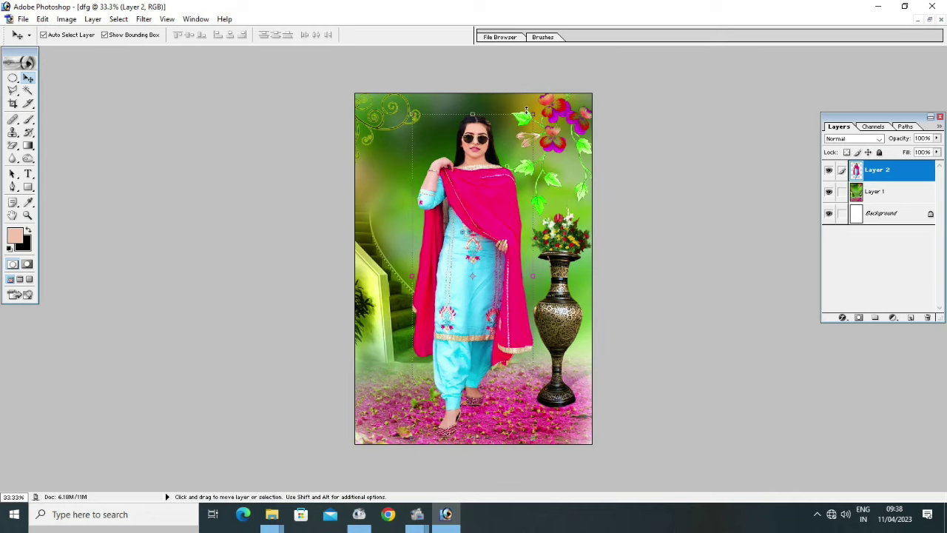
click(394, 175)
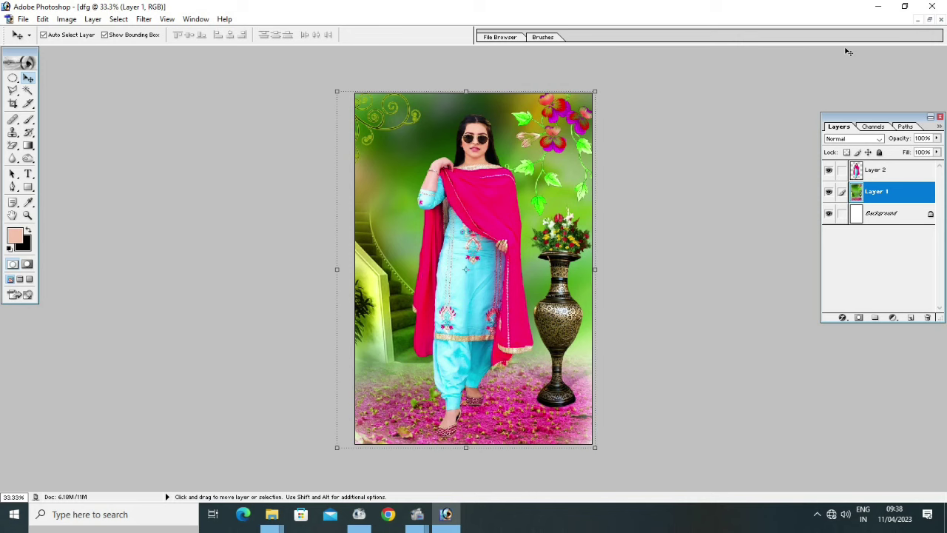
Step: Drag frame-592615_960_720 from the albab background folder into Photoshop to open it
click(877, 8)
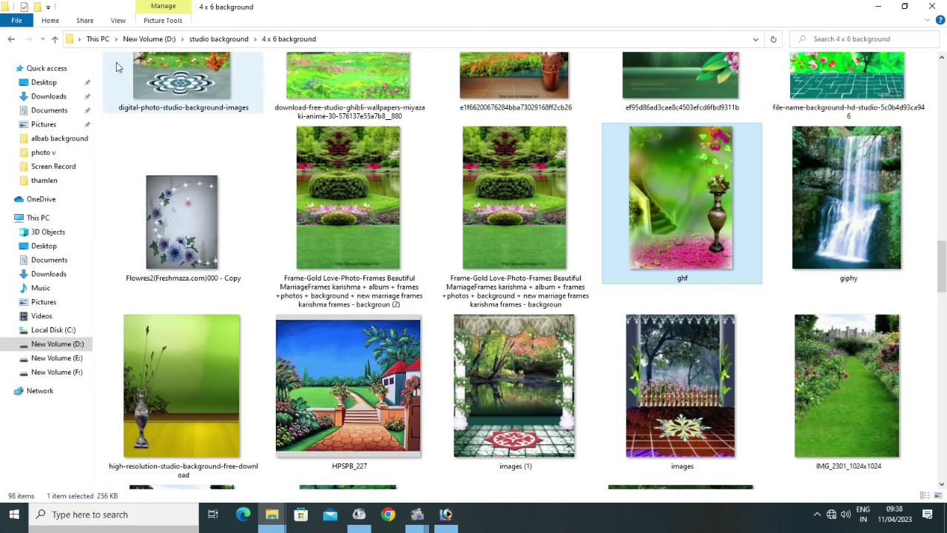
click(12, 41)
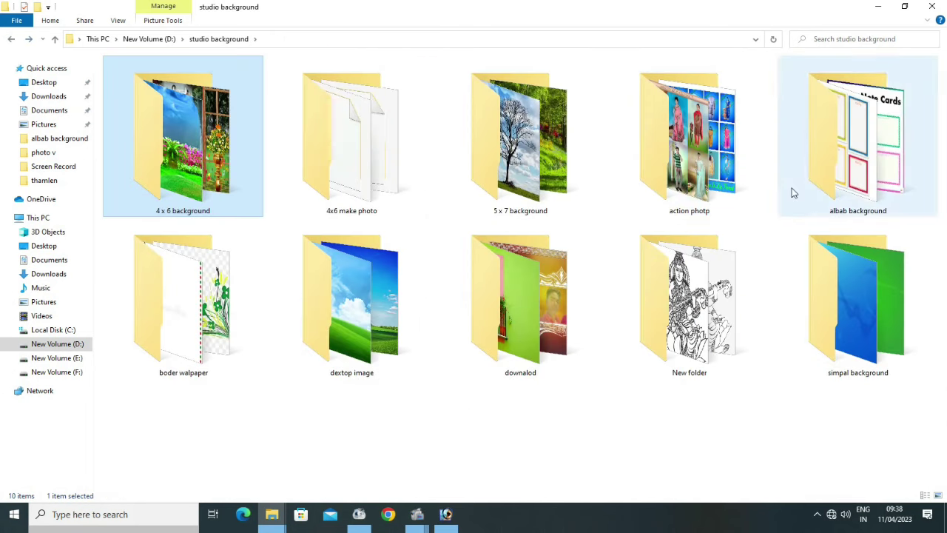
double_click(839, 170)
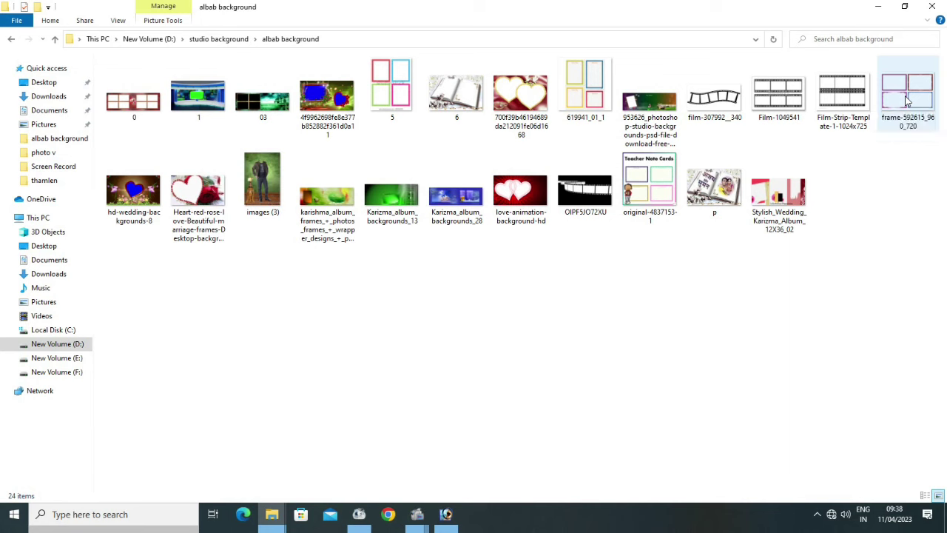
mouse_move(905, 102)
mouse_down()
mouse_move(895, 132)
mouse_move(446, 515)
mouse_move(433, 314)
mouse_up()
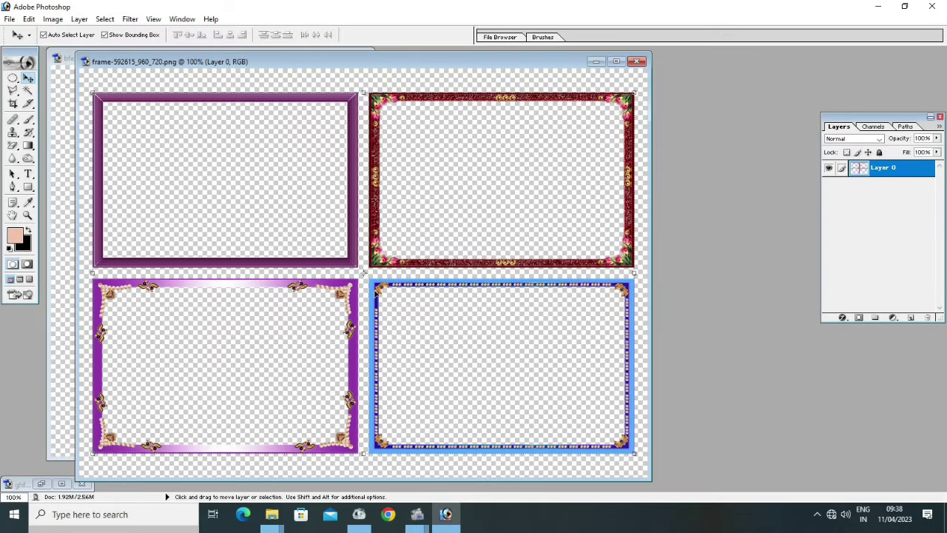
Step: Crop the four-frame image down to the blue beaded border at its lower right
drag(376, 292, 373, 290)
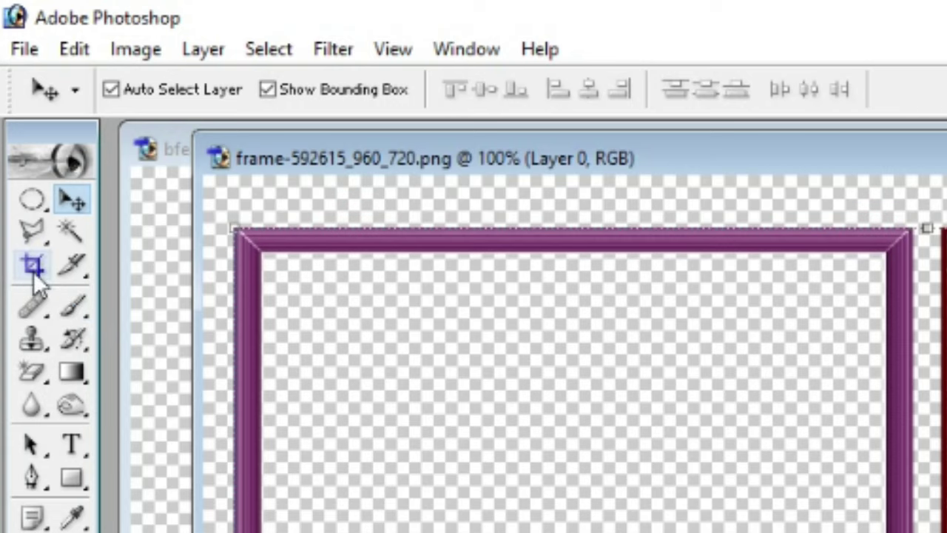
click(33, 268)
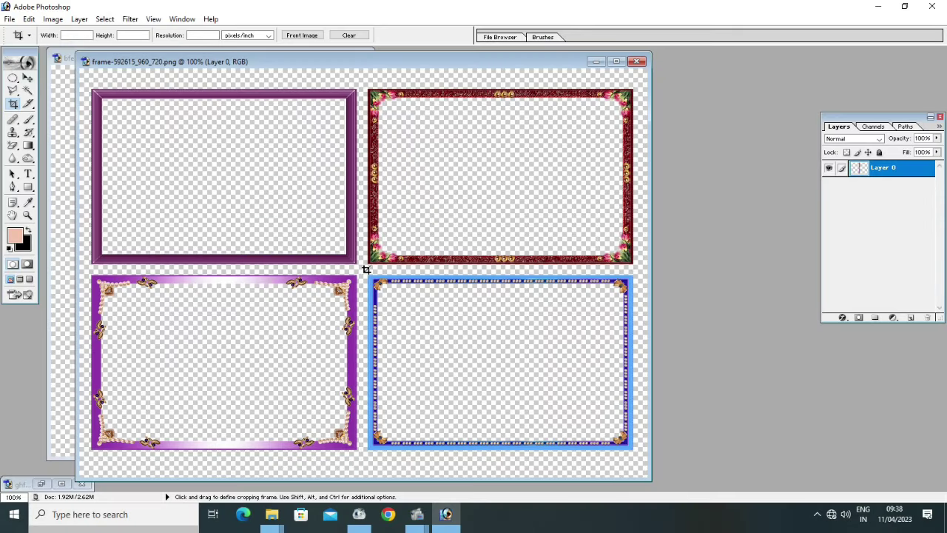
mouse_move(363, 269)
mouse_down()
mouse_move(536, 444)
mouse_move(638, 457)
mouse_up()
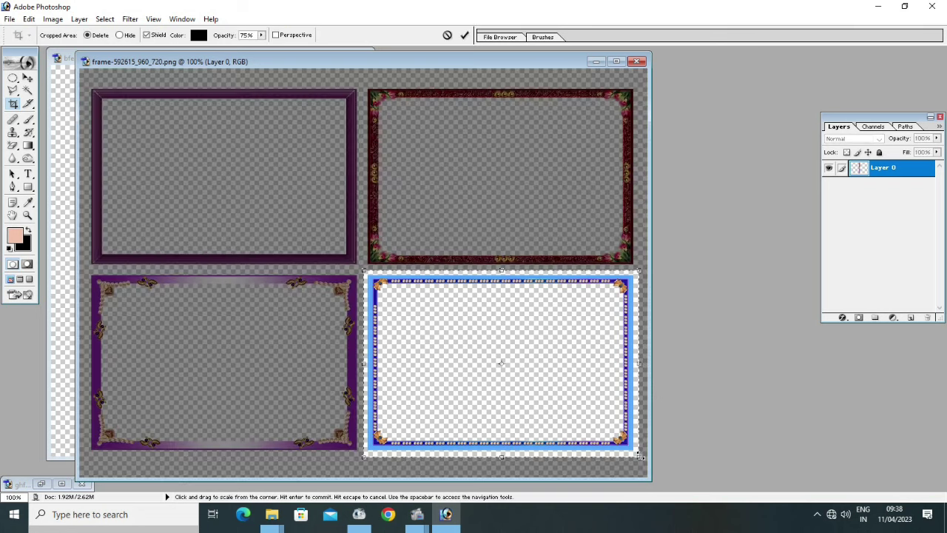
key(Return)
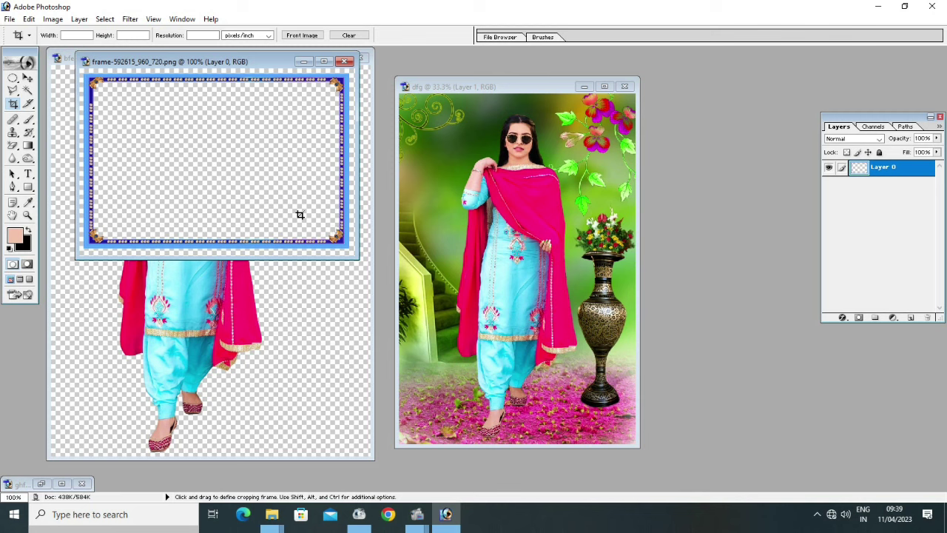
Step: Move the blue beaded frame into dfg as Layer 3 and rotate it 90° clockwise
click(28, 78)
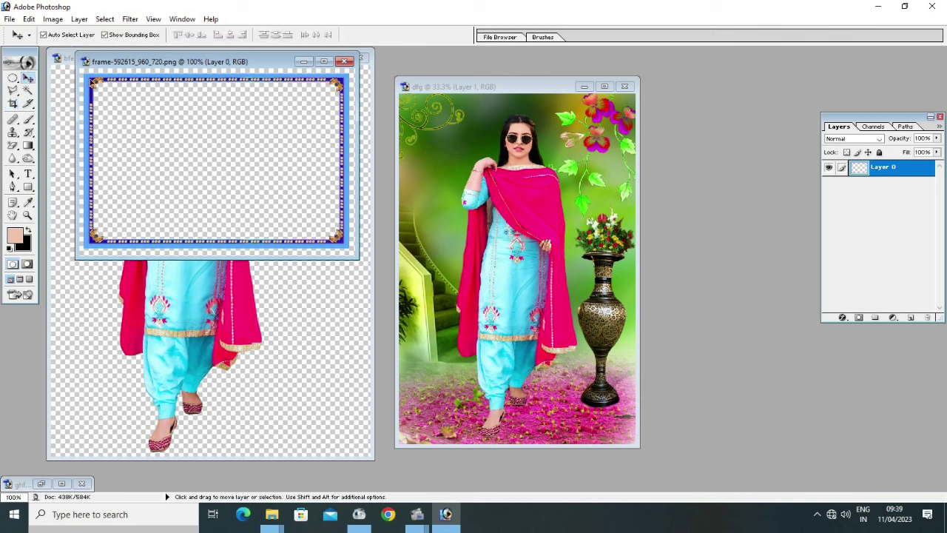
drag(91, 83, 410, 164)
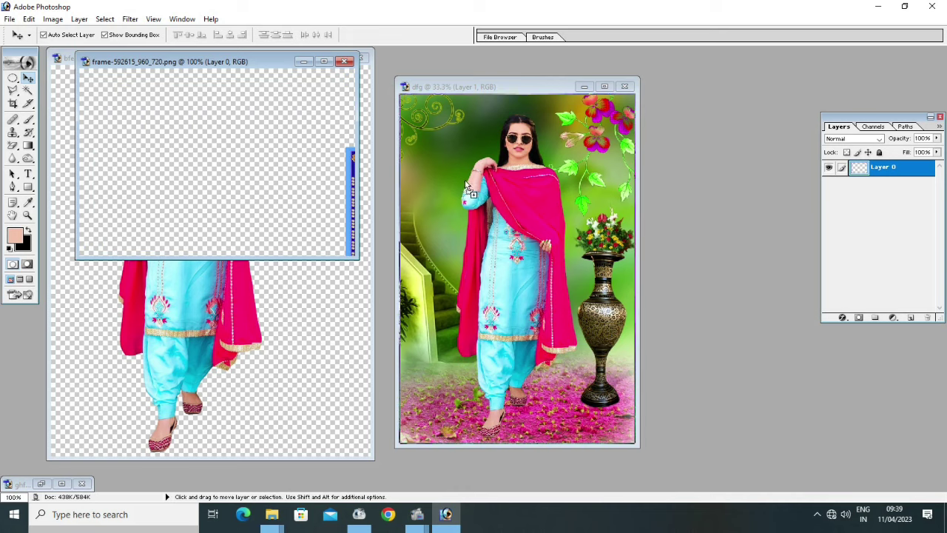
drag(466, 185, 435, 185)
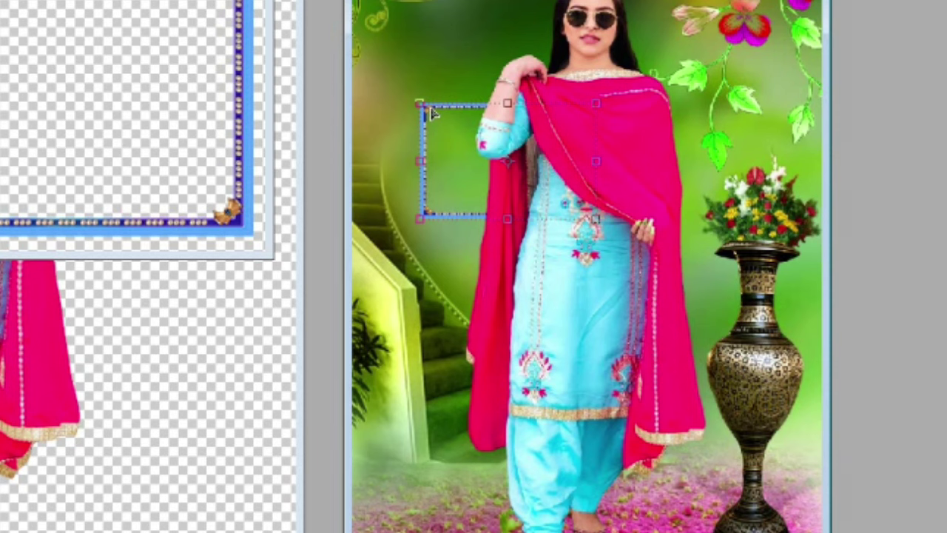
key(ctrl+t)
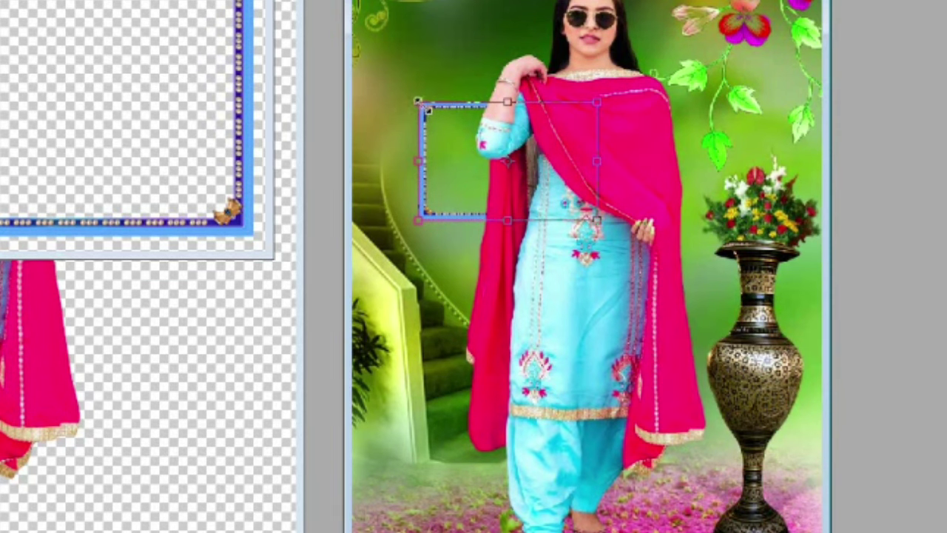
right_click(423, 105)
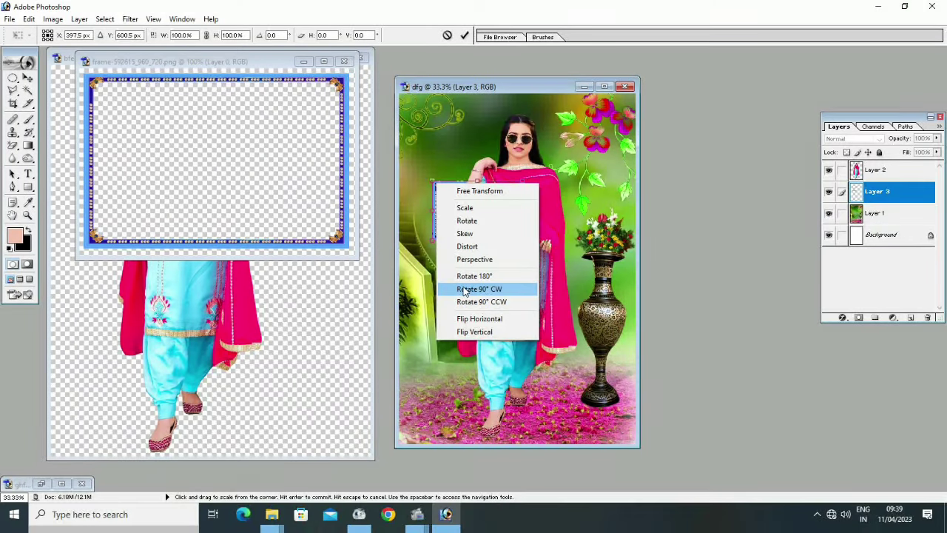
click(464, 289)
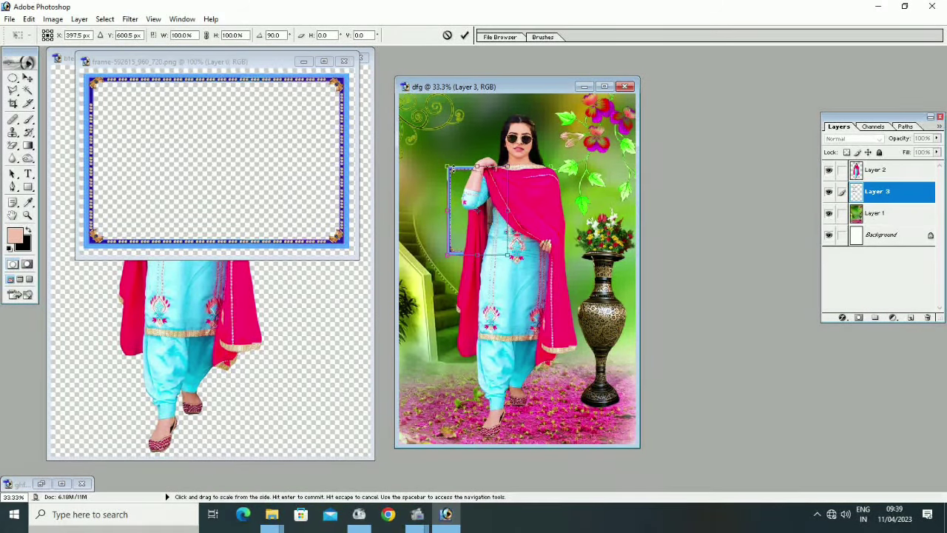
click(604, 86)
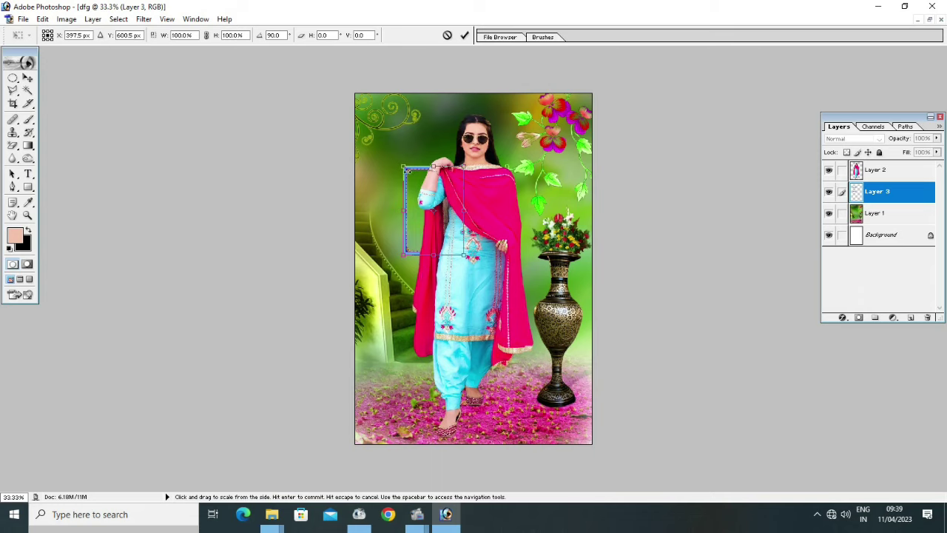
key(Return)
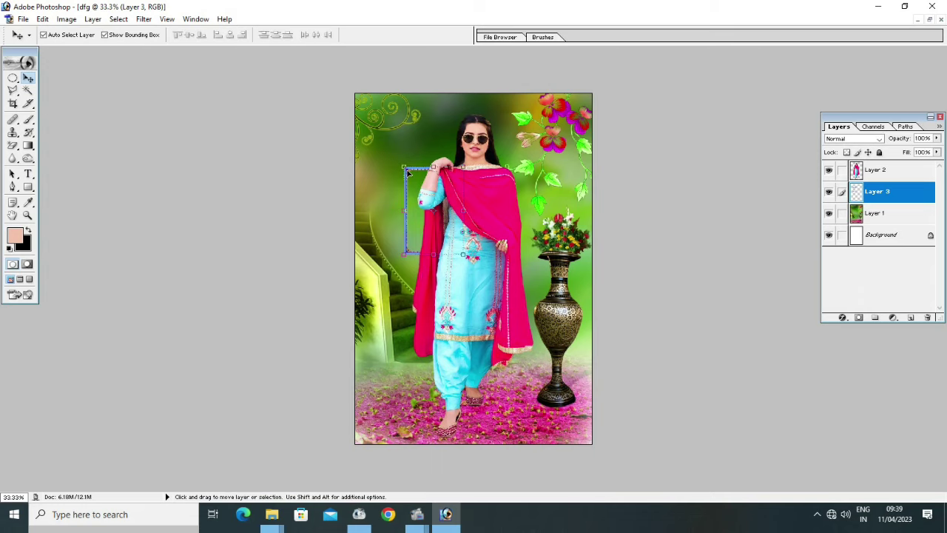
Step: Scale and nudge the beaded frame so it covers the whole canvas
drag(408, 172, 364, 102)
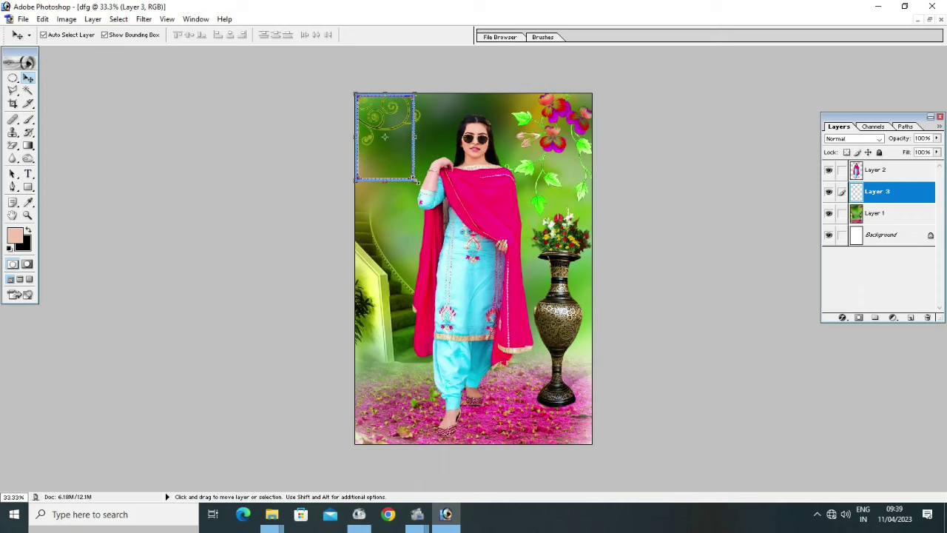
mouse_move(415, 181)
mouse_down()
mouse_move(561, 467)
mouse_move(570, 453)
mouse_up()
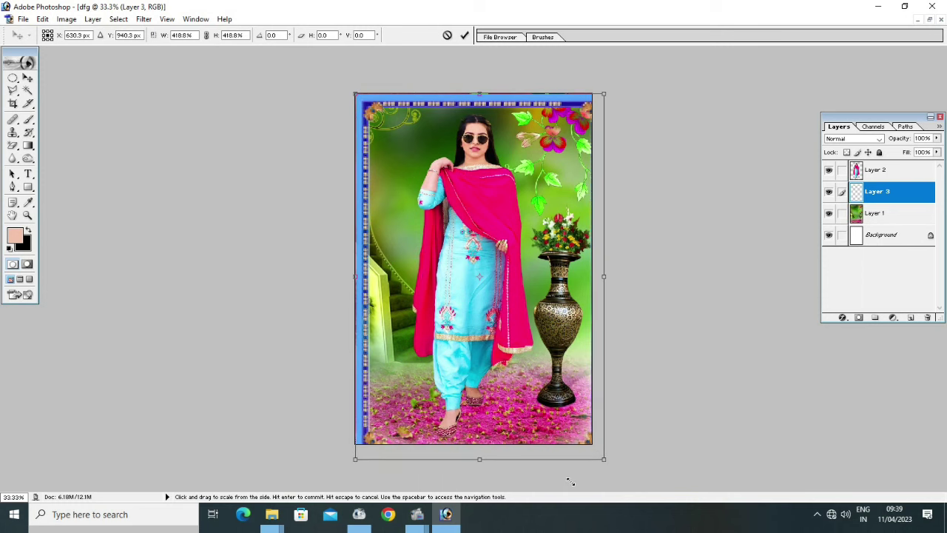
key(Return)
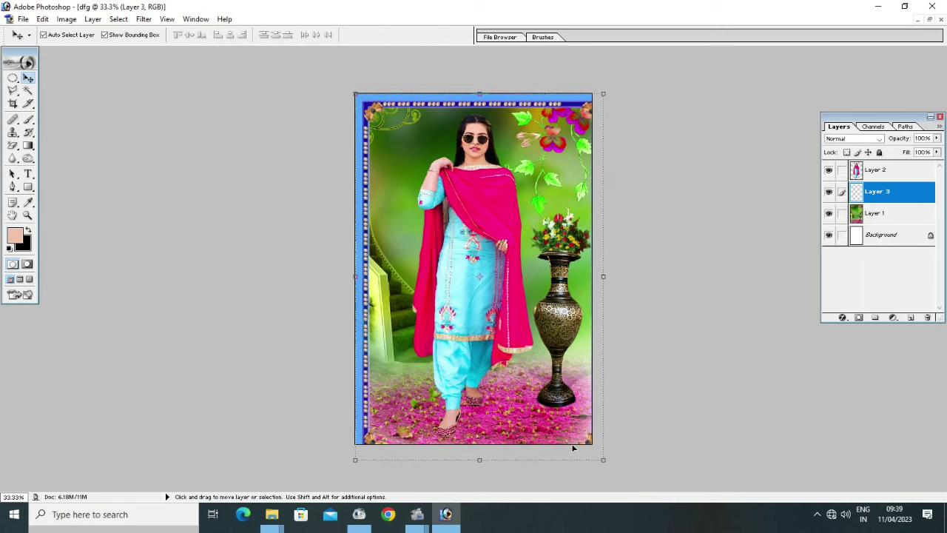
key(shift+Left)
key(shift+Left)
key(shift+Left)
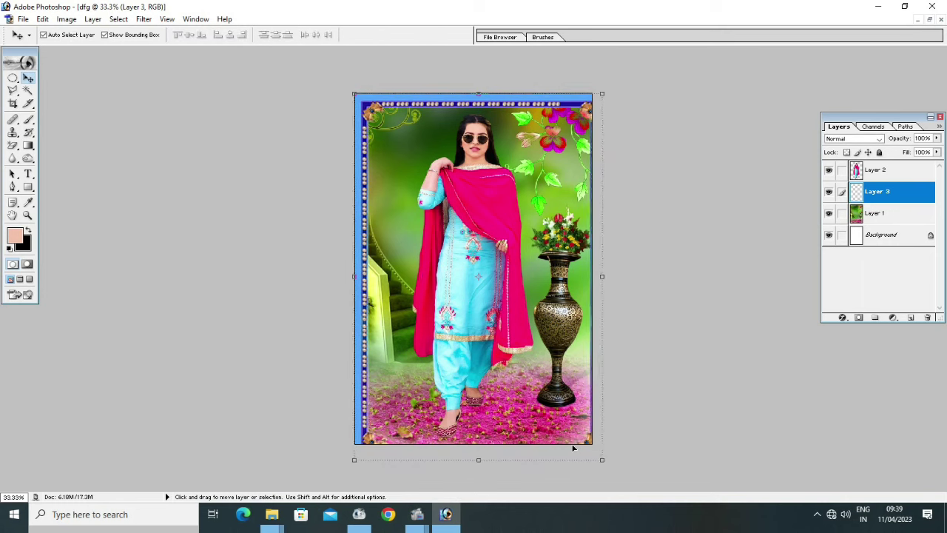
key(shift+Up)
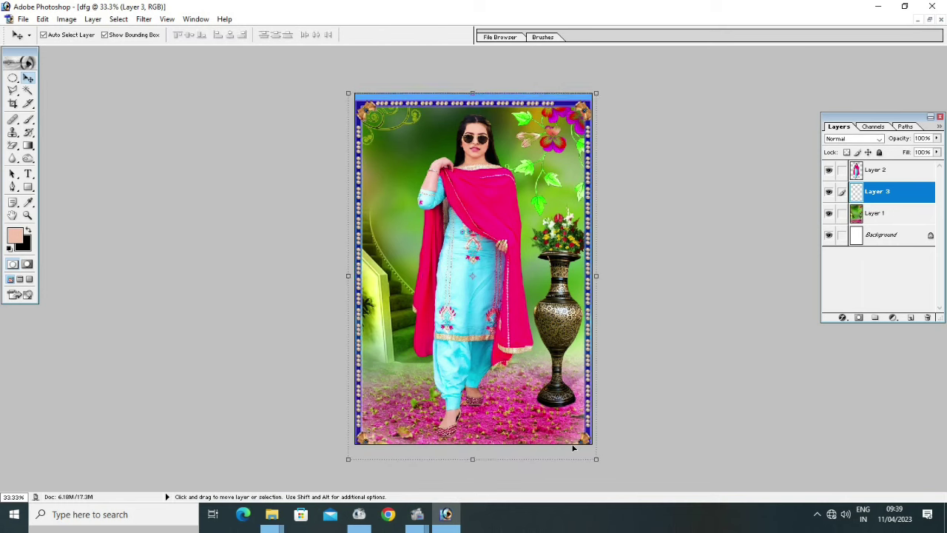
key(shift+Up)
key(shift+Up)
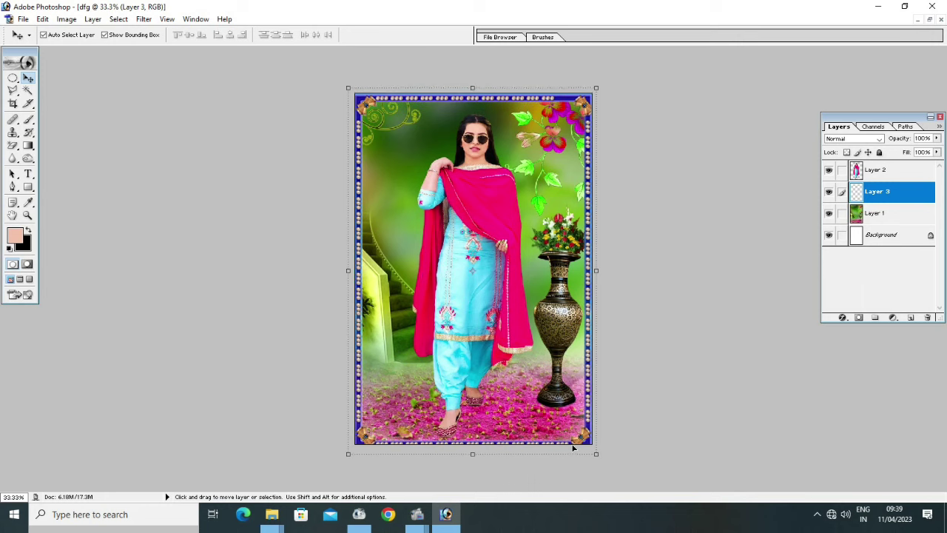
key(Right)
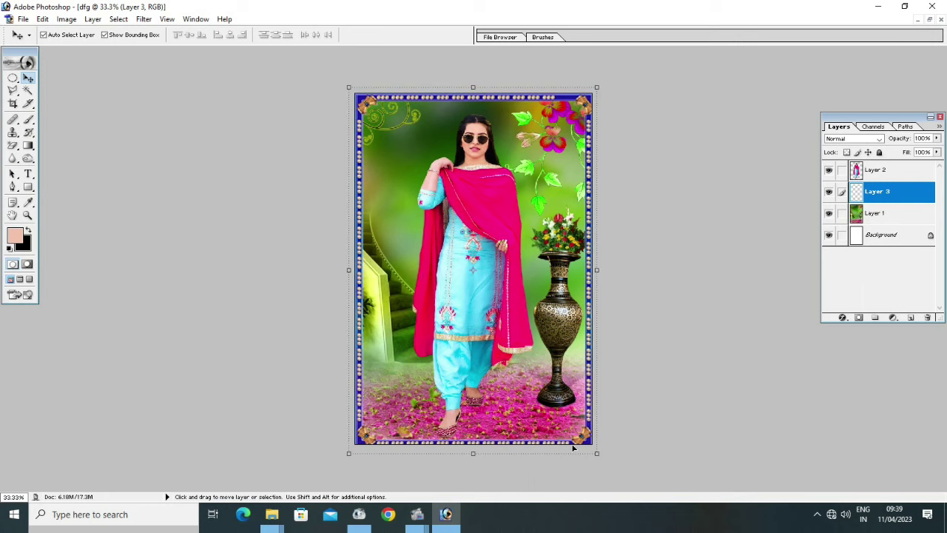
key(Up)
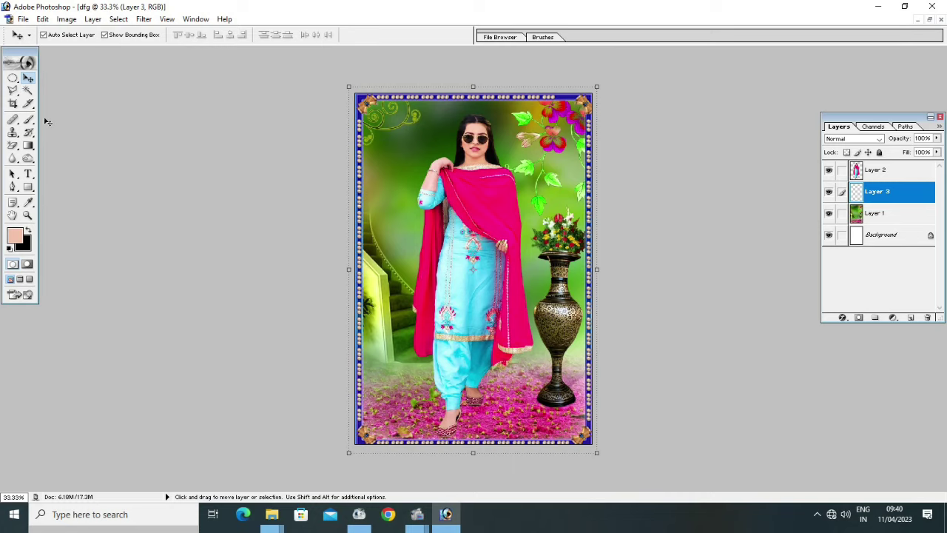
Step: Crop around the image to trim its edges slightly
click(13, 103)
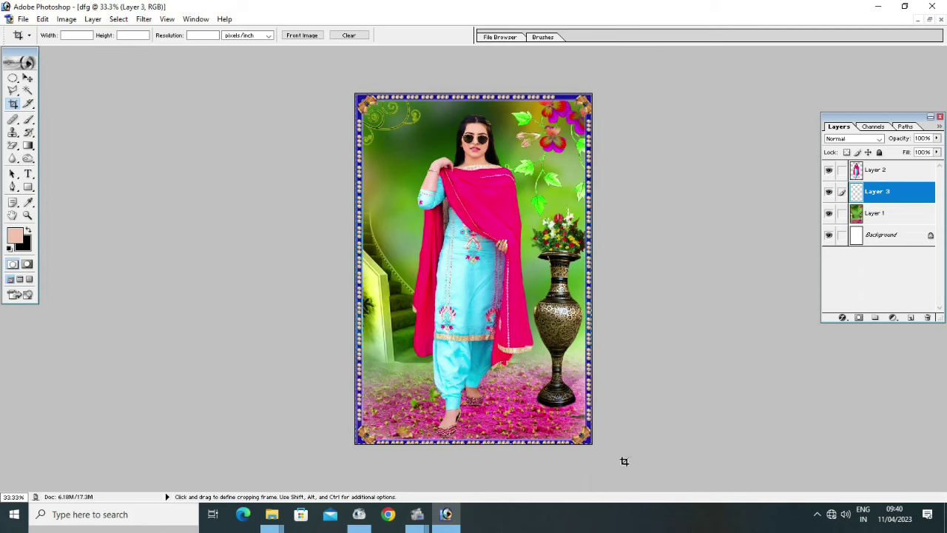
drag(331, 85, 627, 461)
key(Return)
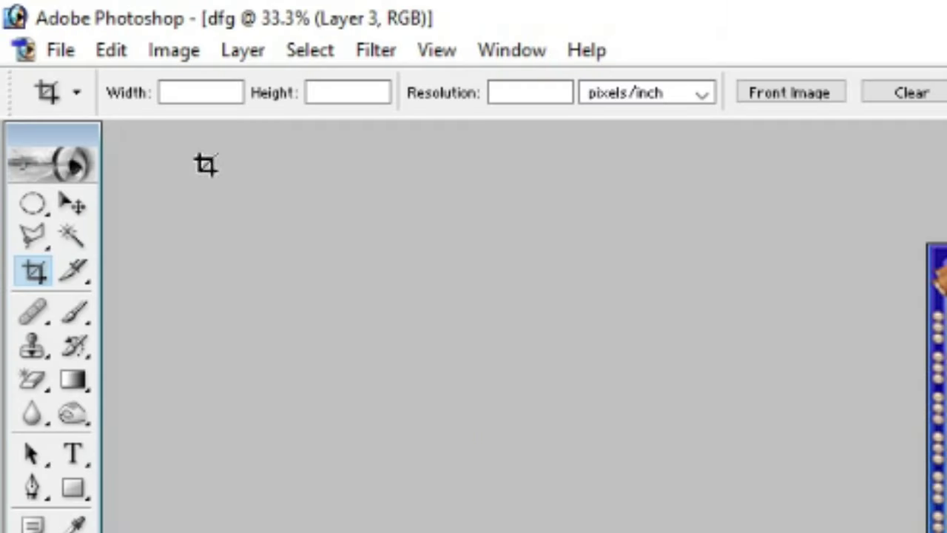
Step: Save the composite to the Desktop as JPEG dfgdf.jpg, accepting the JPEG options
click(59, 52)
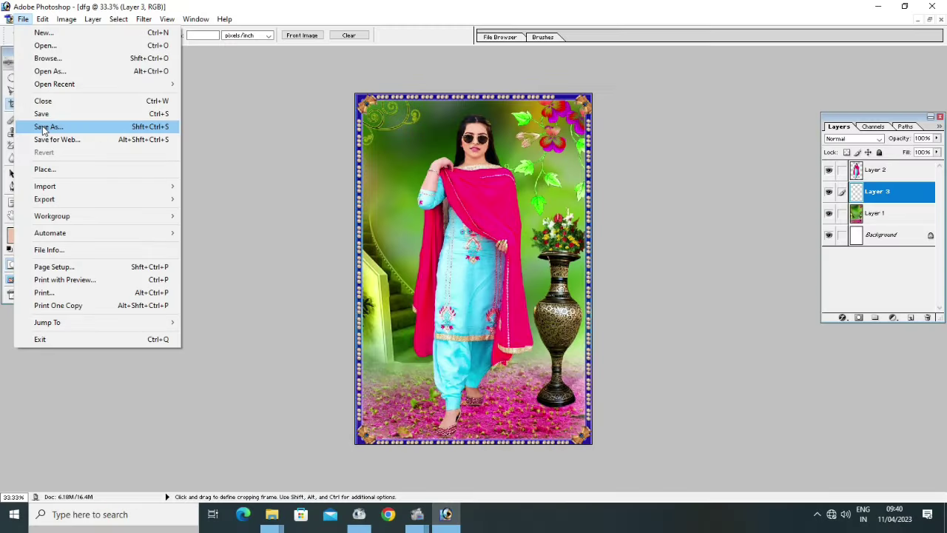
click(42, 127)
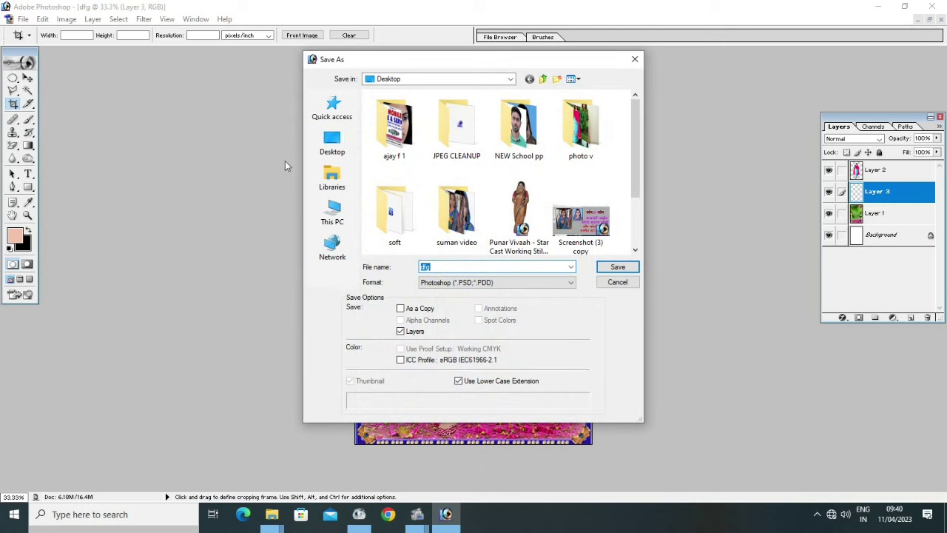
click(334, 143)
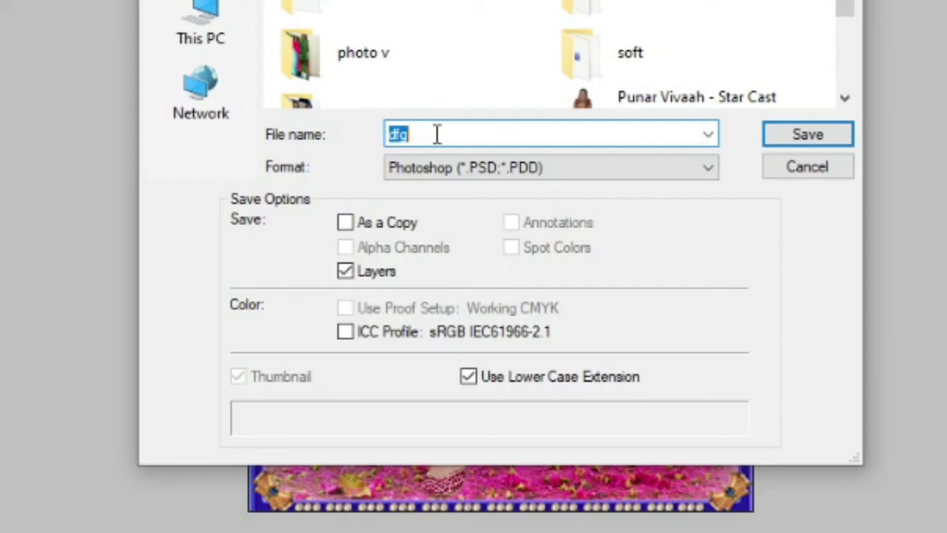
click(441, 267)
text(df)
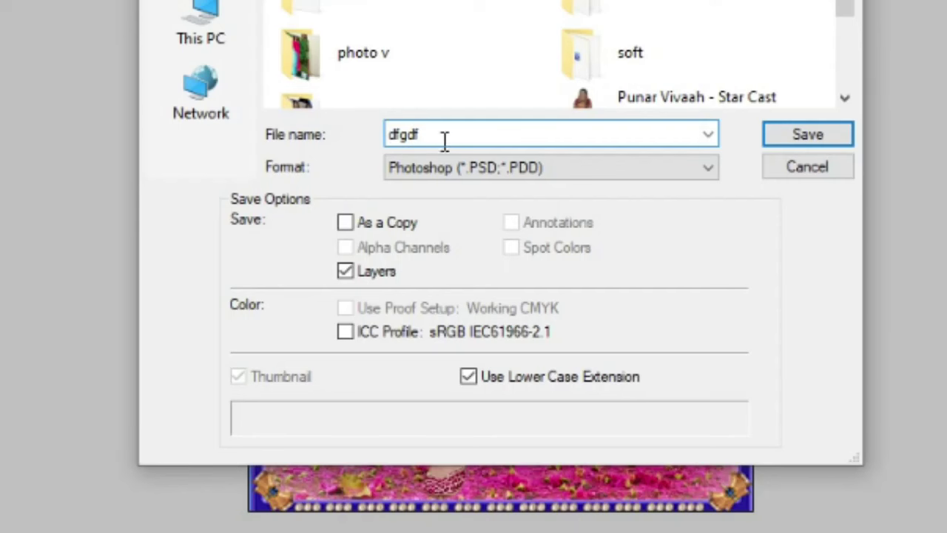
click(466, 168)
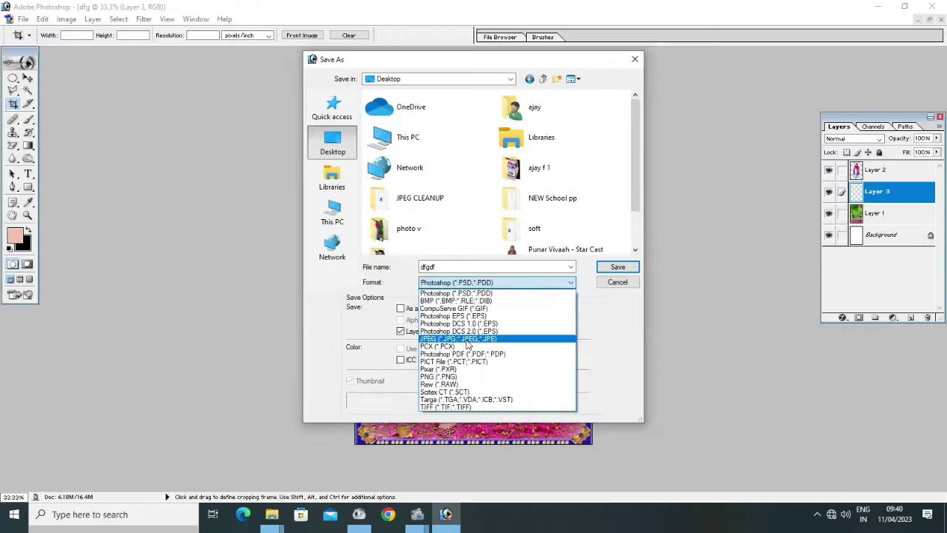
click(490, 337)
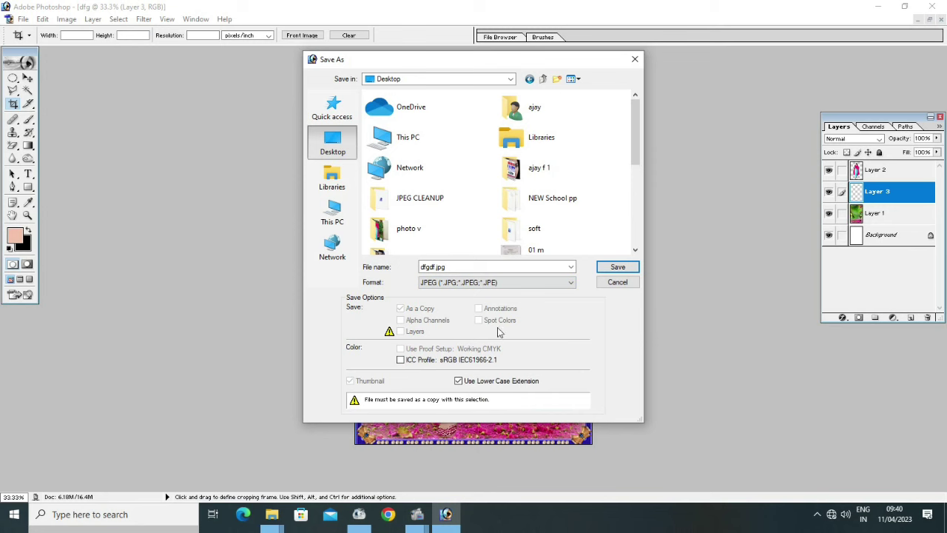
click(618, 271)
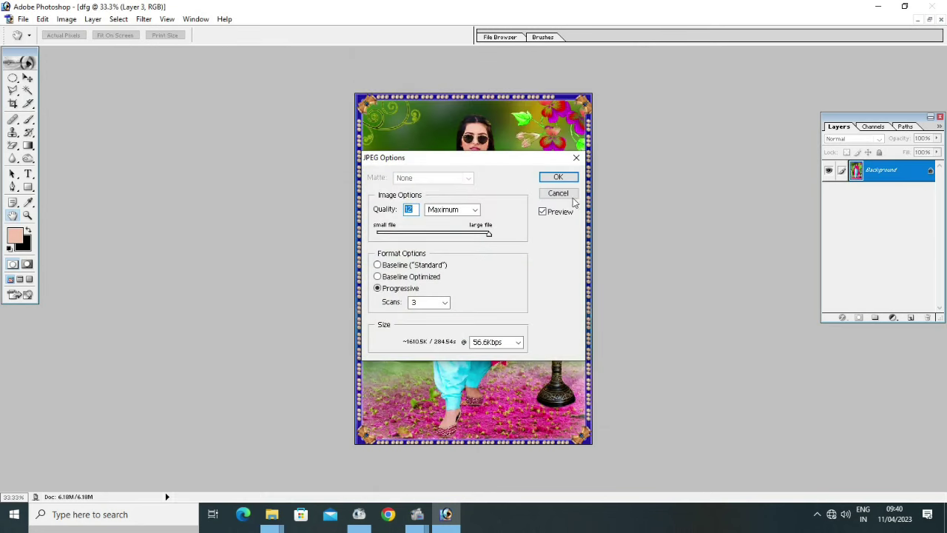
click(558, 178)
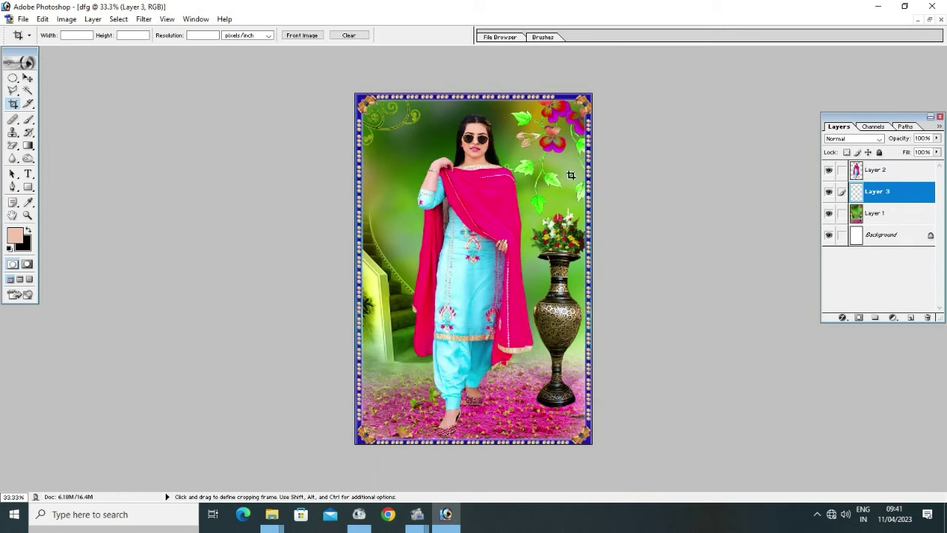
Step: Minimize Photoshop and the File Explorer window to reveal the desktop
click(879, 7)
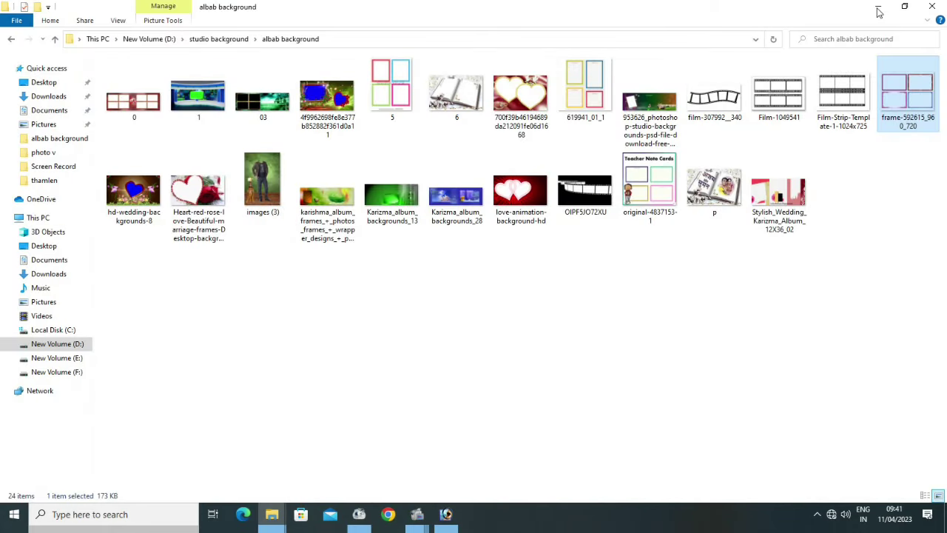
click(878, 7)
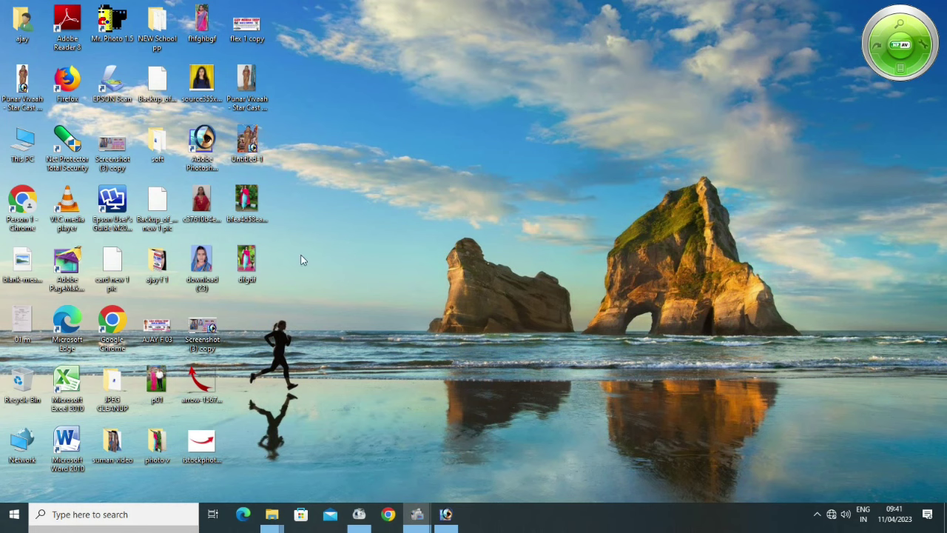
Step: Open dfgdf.jpg from the desktop in Windows Photos
double_click(247, 261)
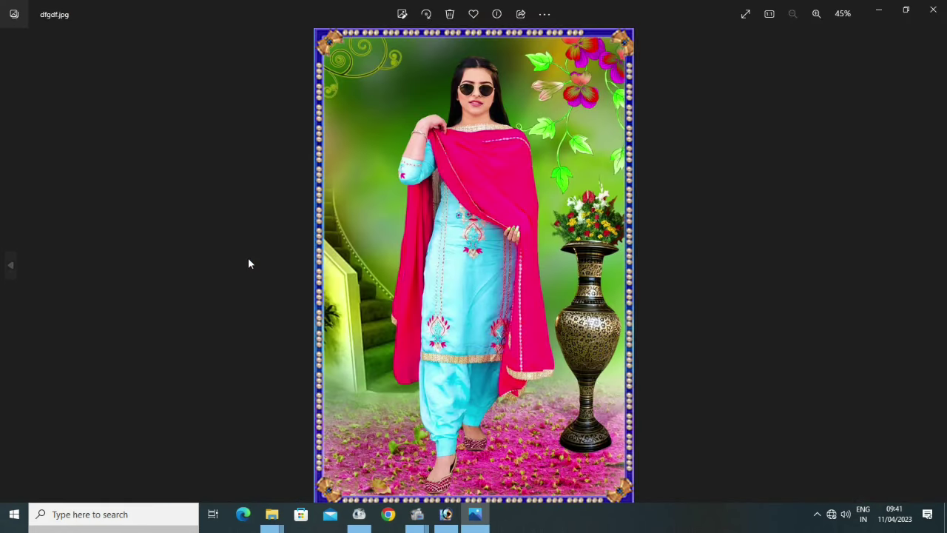